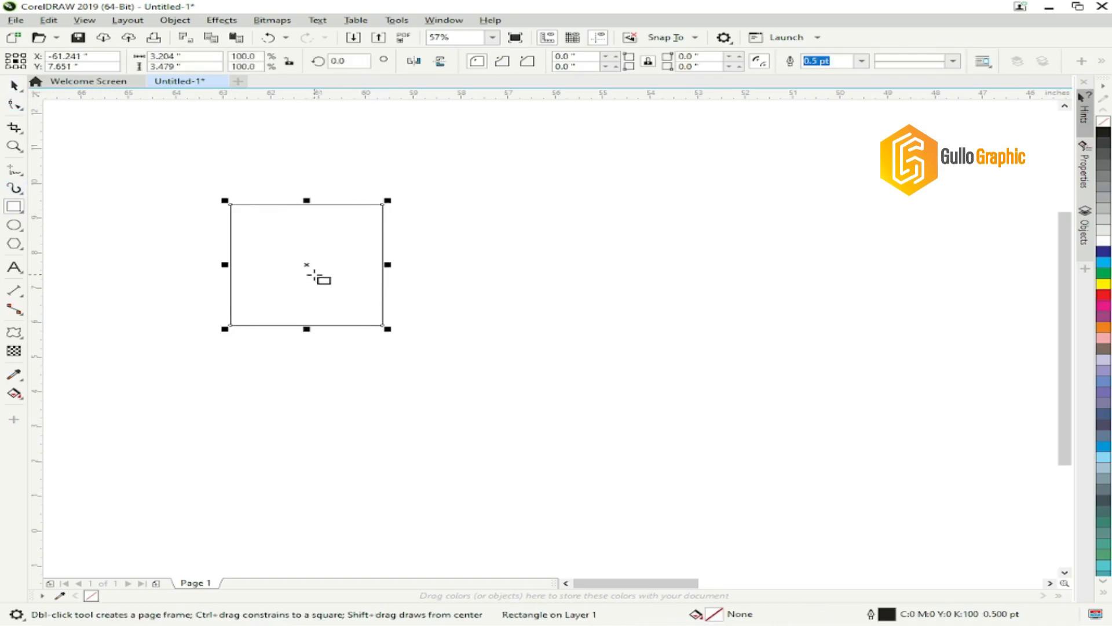
# - Skew the rectangle's top edge rightward to form a parallelogram about 3.83 inches wide, and convert it to curves
pyautogui.click(310, 259)
pyautogui.moveTo(303, 200); pyautogui.dragTo(338, 203)
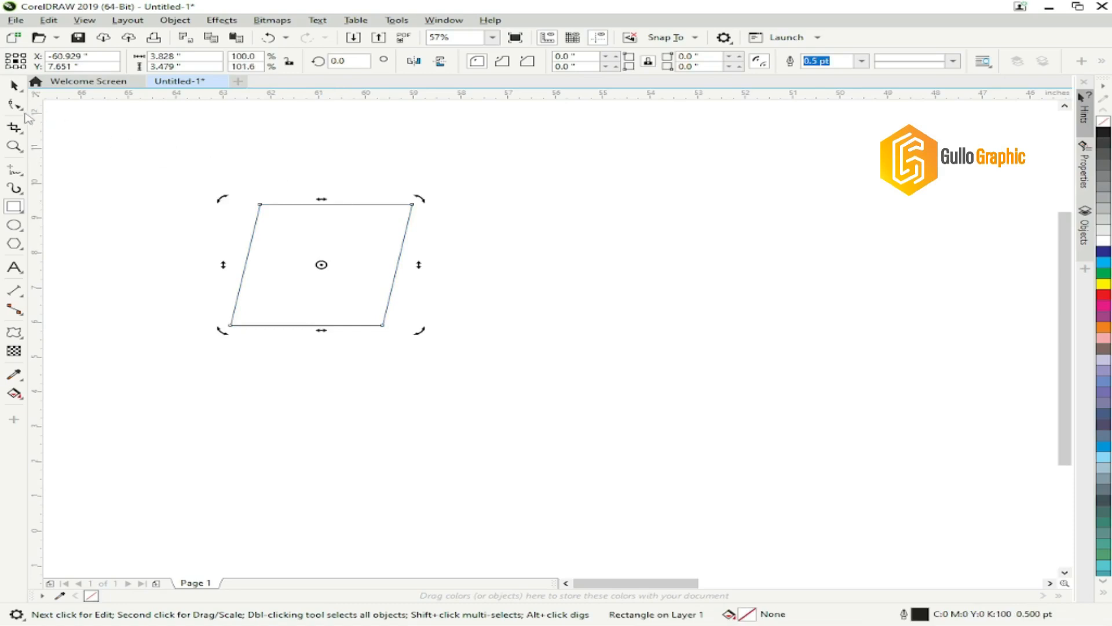
pyautogui.hotkey('ctrl', 'q')
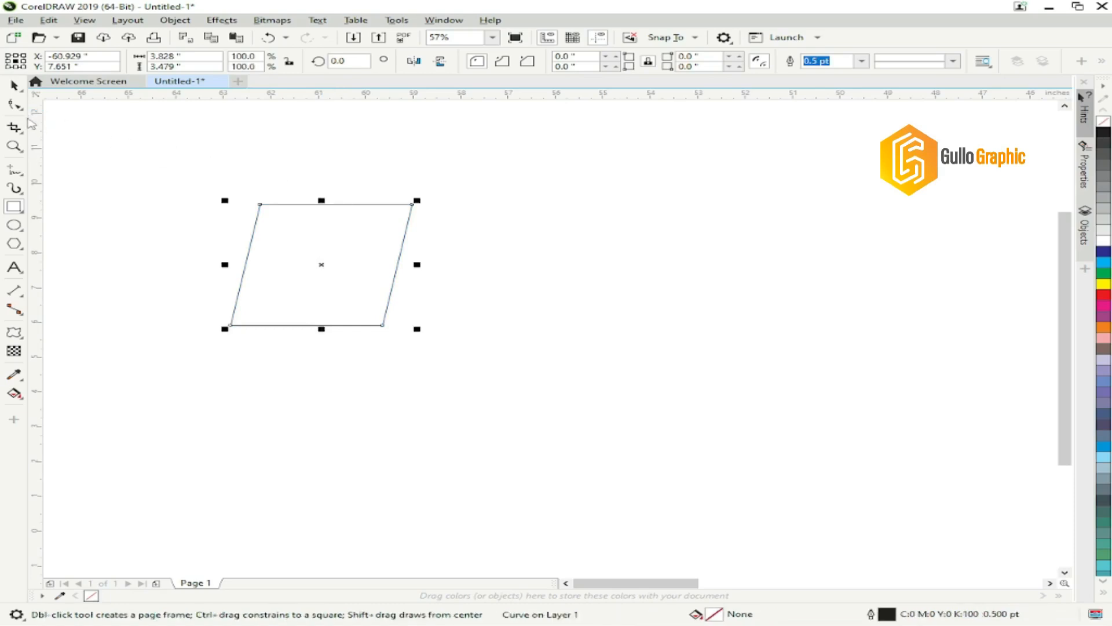
# - Convert the parallelogram's top edge to a curve with the Shape tool and bend it upward, with the peak right of centre
pyautogui.click(14, 104)
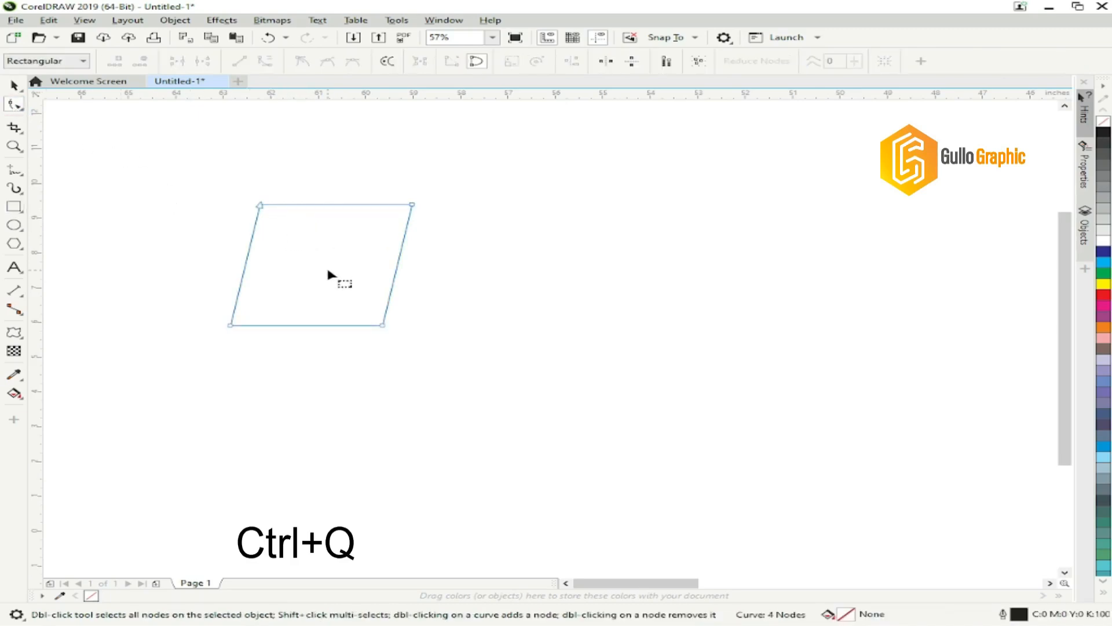
pyautogui.click(353, 204)
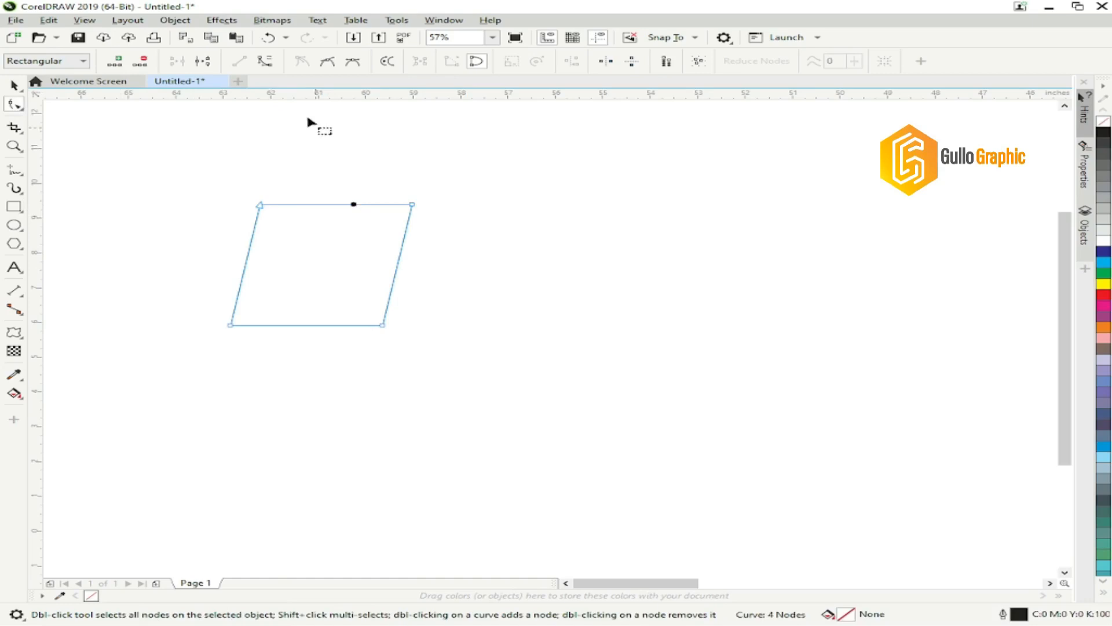
pyautogui.click(264, 62)
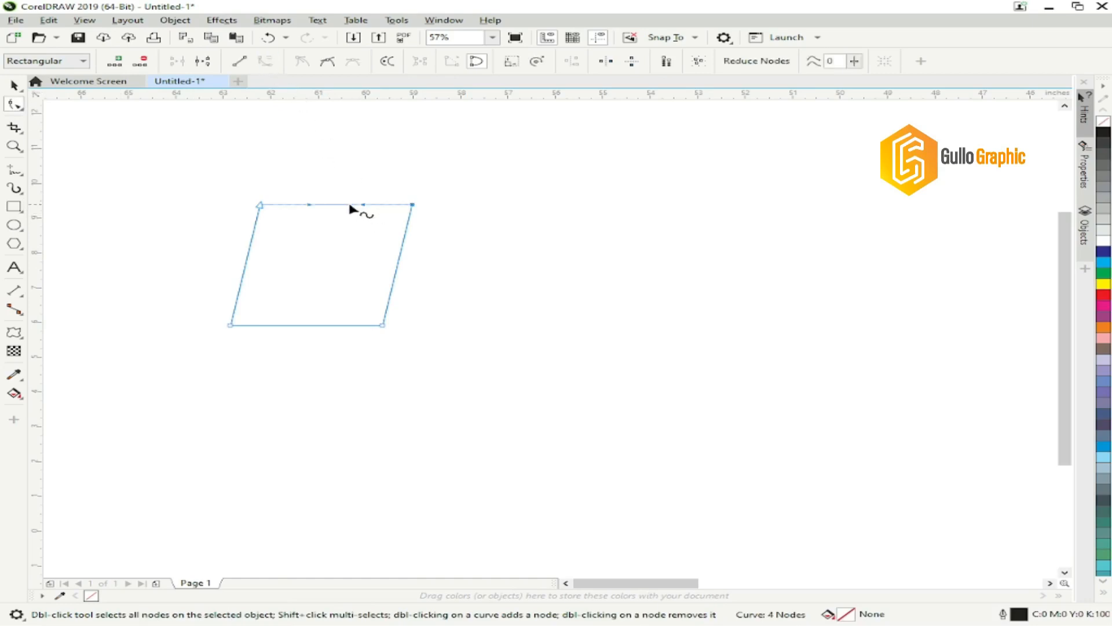
pyautogui.moveTo(341, 205); pyautogui.dragTo(367, 191)
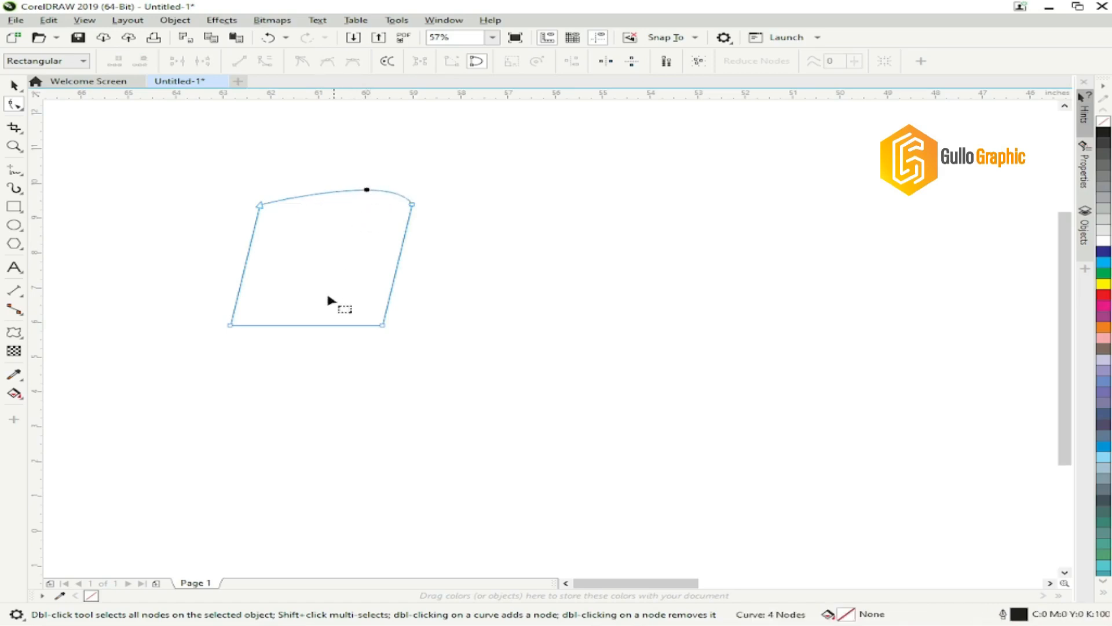
# - Convert the shape's bottom edge to a curve and bend it slightly upward to echo the top edge
pyautogui.click(327, 327)
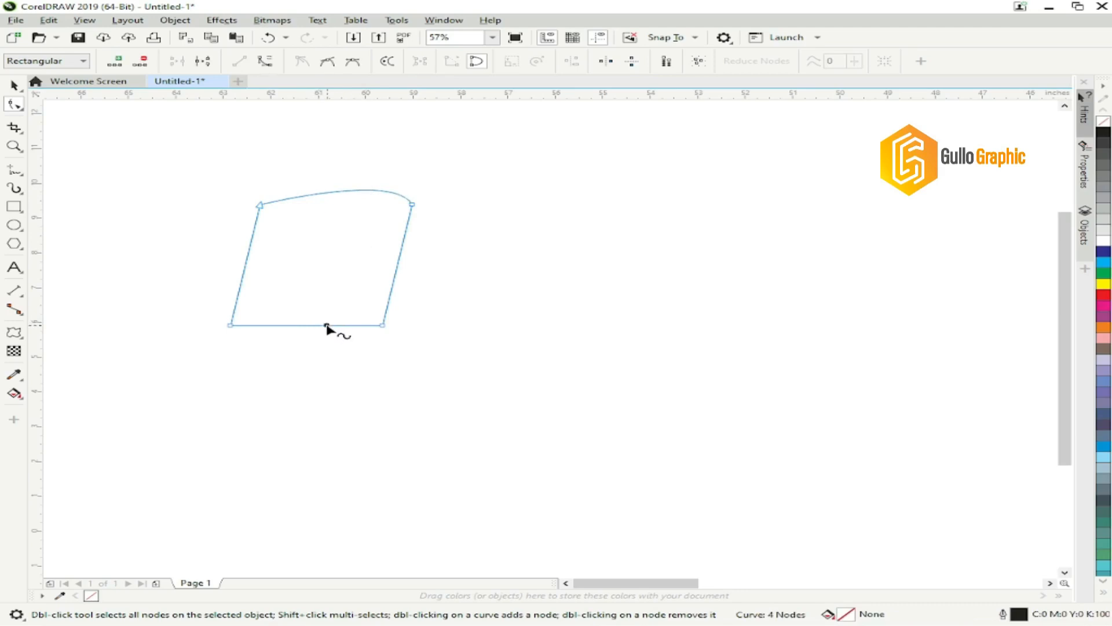
pyautogui.click(265, 61)
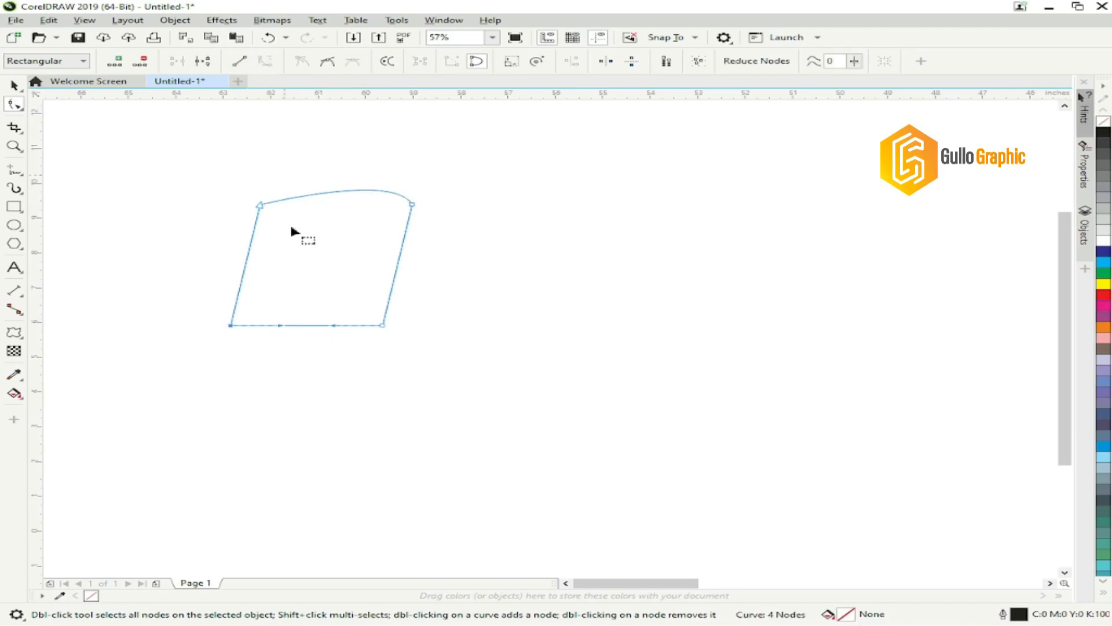
pyautogui.moveTo(322, 328); pyautogui.dragTo(336, 316)
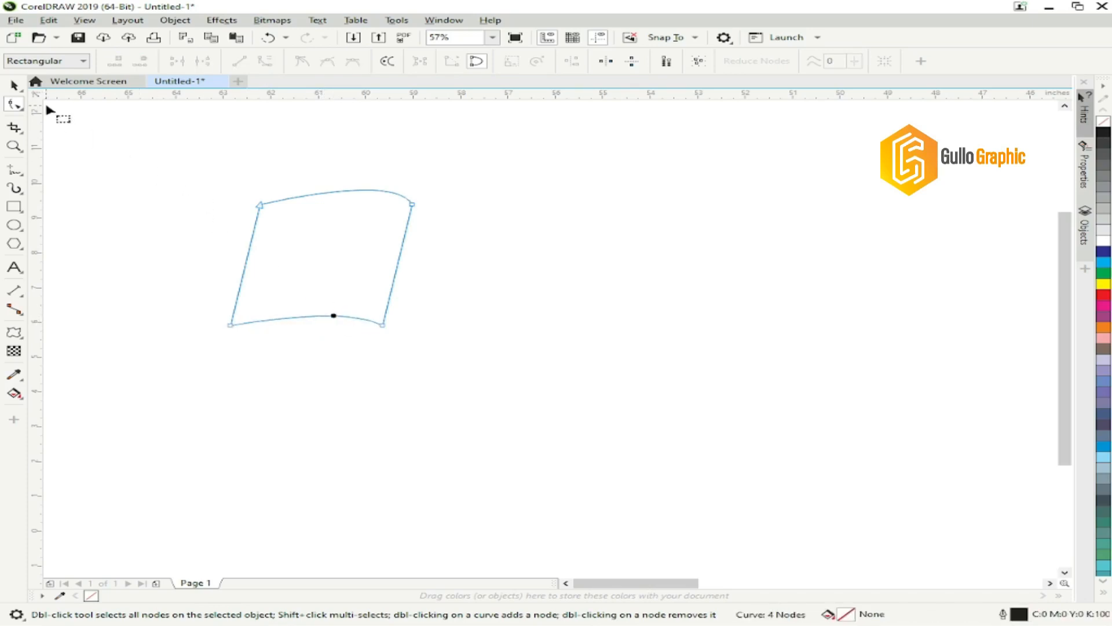
# - Duplicate the curved panel and place the copy just below the original, offset slightly left to follow the slanted sides
pyautogui.click(15, 86)
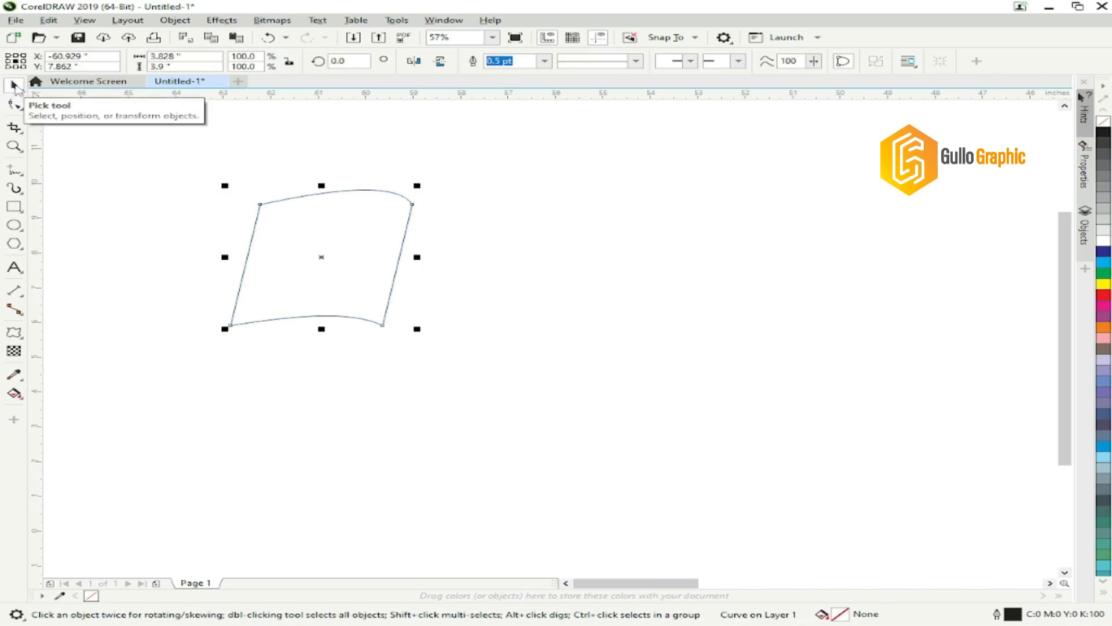
pyautogui.click(148, 242)
pyautogui.moveTo(186, 181); pyautogui.dragTo(449, 352)
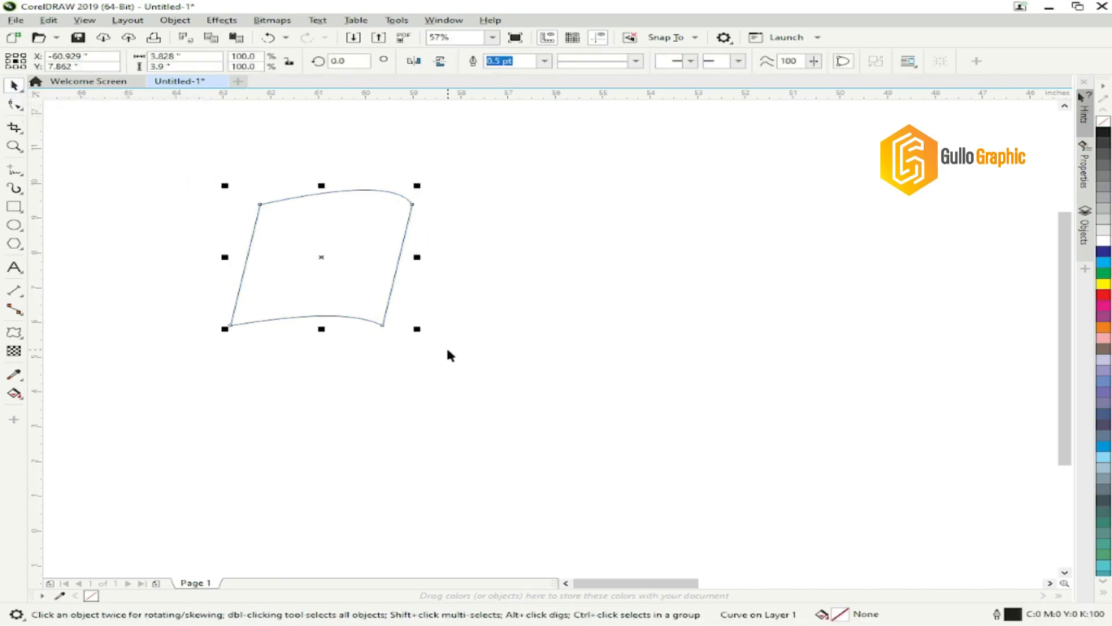
pyautogui.hotkey('ctrl', 'c')
pyautogui.hotkey('ctrl', 'v')
pyautogui.press('Down')
pyautogui.press('Down')
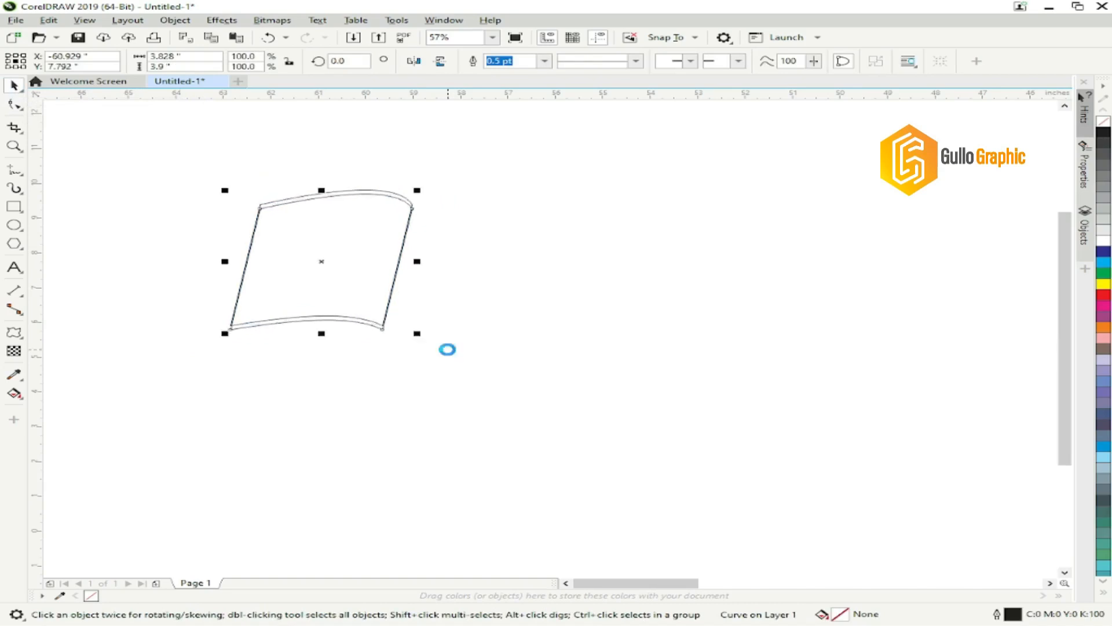
pyautogui.press('Down')
pyautogui.press('Down')
pyautogui.press('Down')
pyautogui.press('Down')
pyautogui.press('Down')
pyautogui.press('Down')
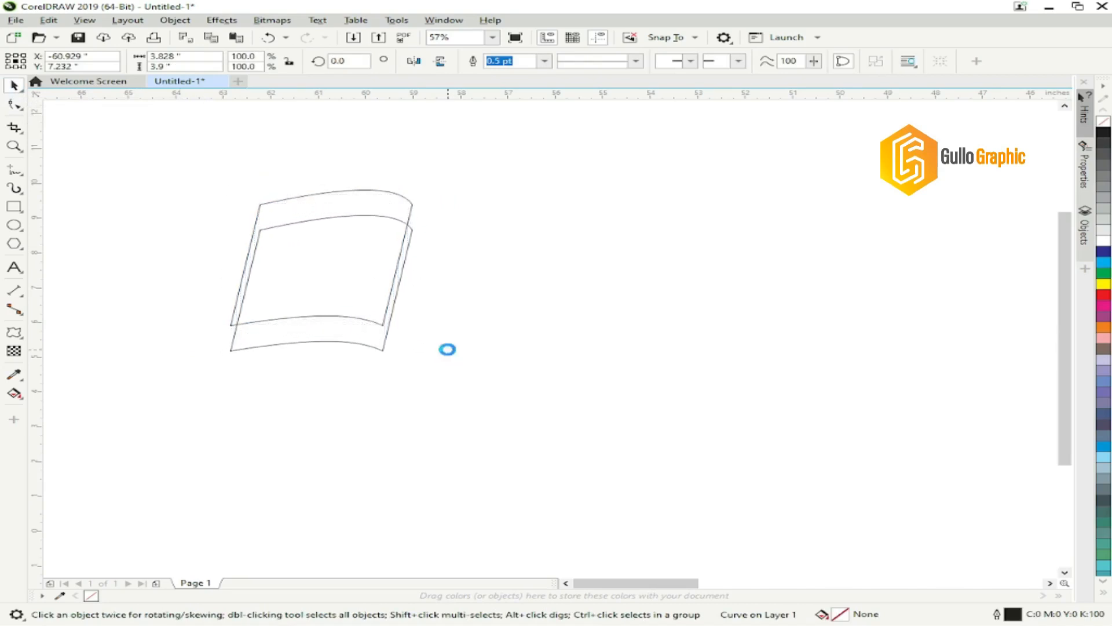
pyautogui.press('Down')
pyautogui.press('Down')
pyautogui.press('Down')
pyautogui.press('Down')
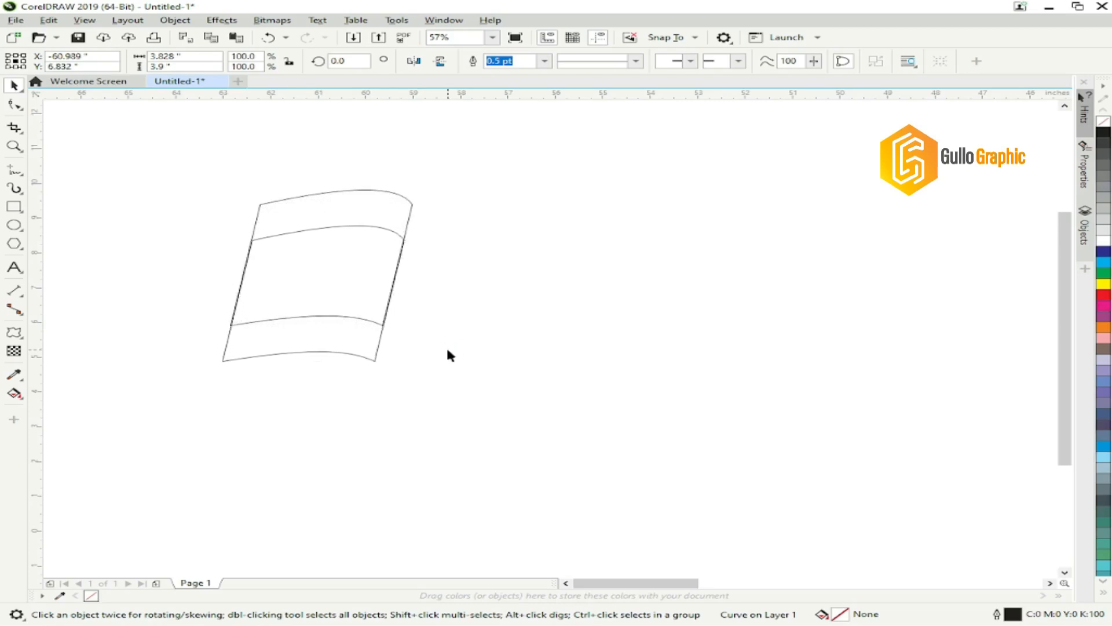
pyautogui.press('Down')
pyautogui.press('Down')
pyautogui.press('Down')
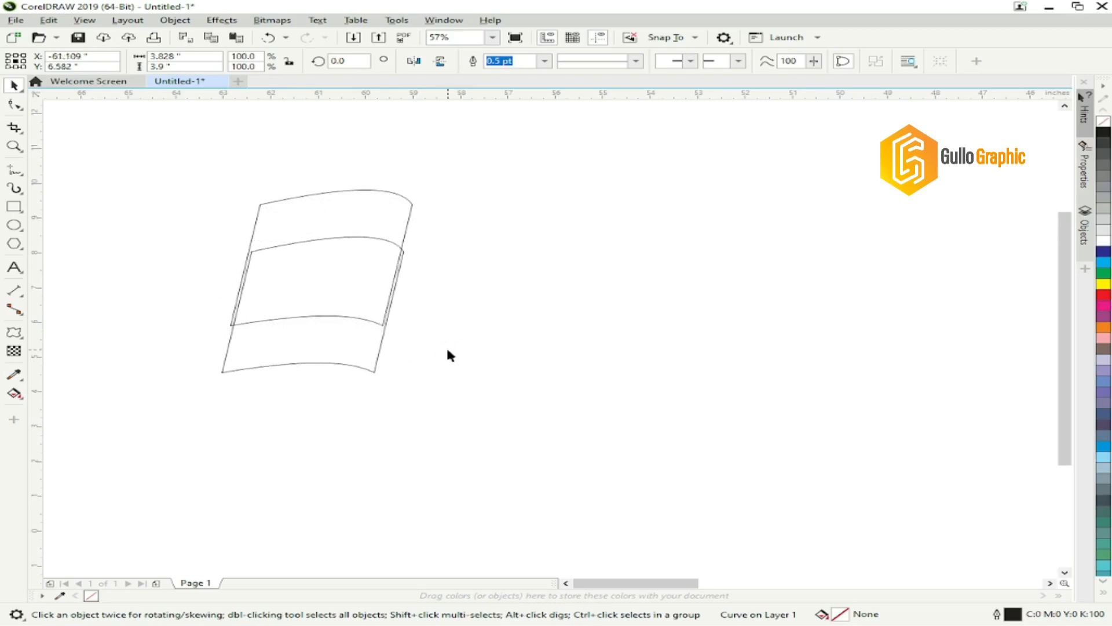
pyautogui.press('Down')
pyautogui.press('Down')
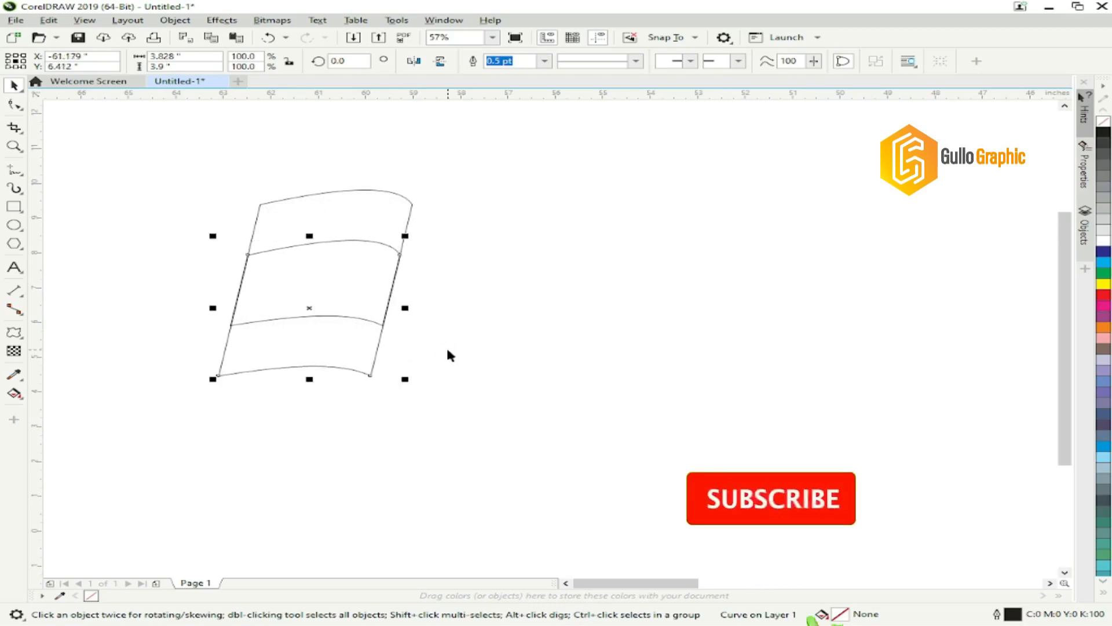
pyautogui.press('Down')
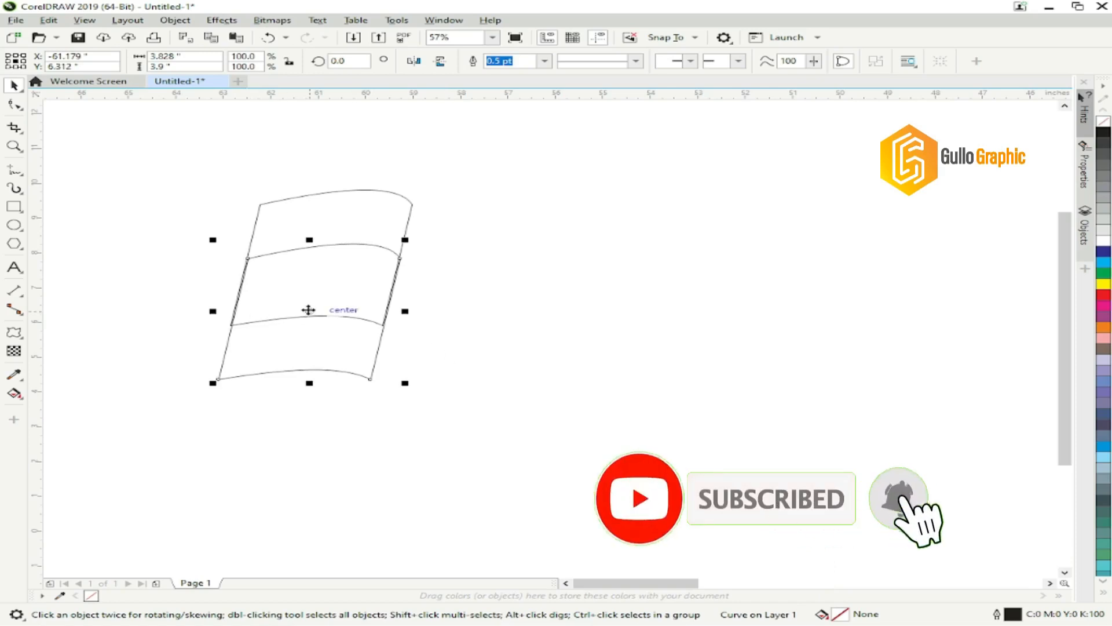
pyautogui.moveTo(309, 310); pyautogui.dragTo(299, 378)
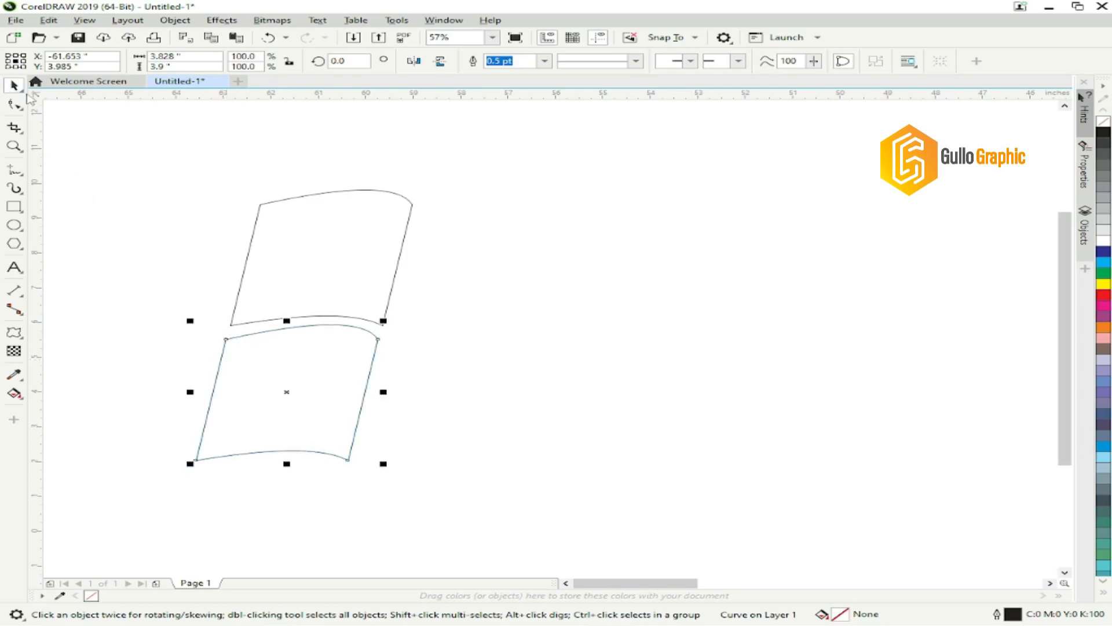
# - Flatten the lower panel's top curve slightly so it runs parallel to the upper panel's bottom edge
pyautogui.click(14, 104)
pyautogui.click(226, 341)
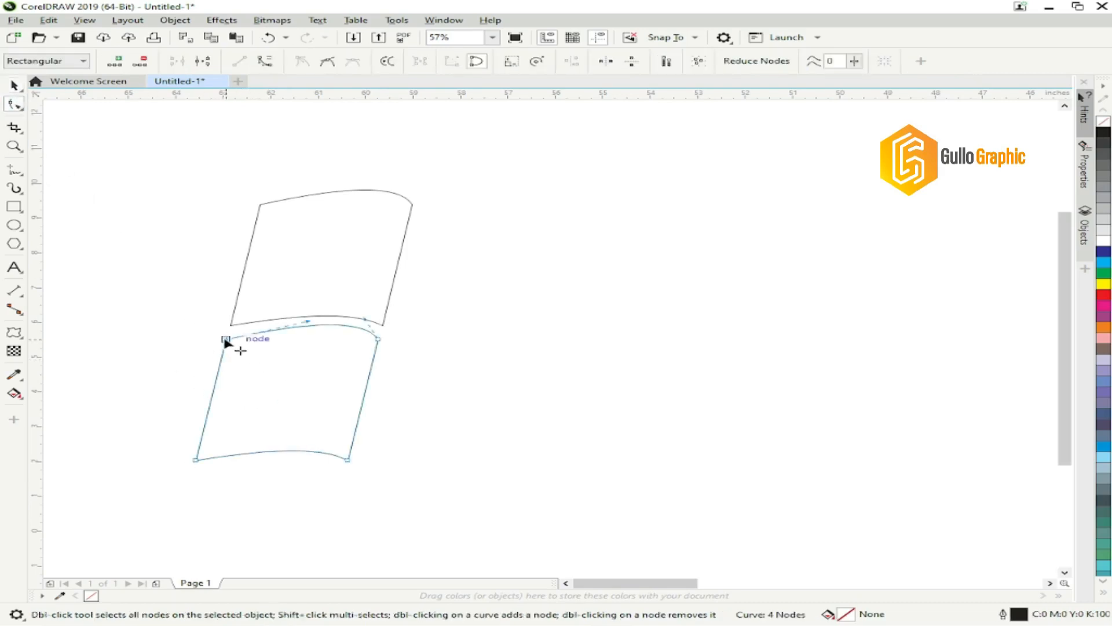
pyautogui.moveTo(226, 340); pyautogui.dragTo(233, 339)
pyautogui.moveTo(334, 325); pyautogui.dragTo(336, 330)
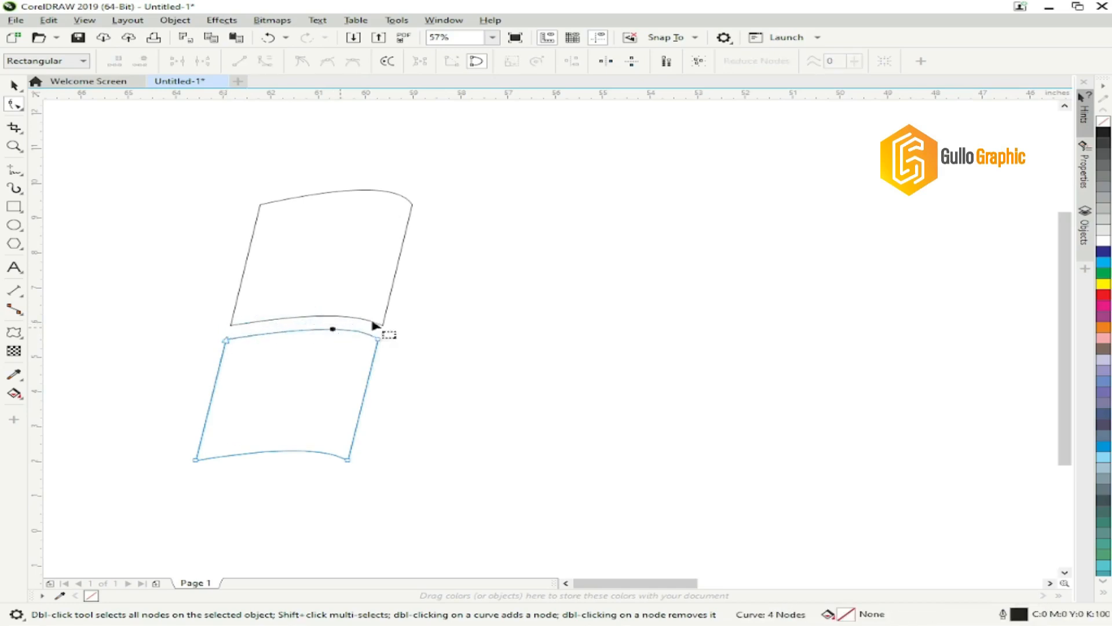
pyautogui.click(14, 86)
pyautogui.click(172, 242)
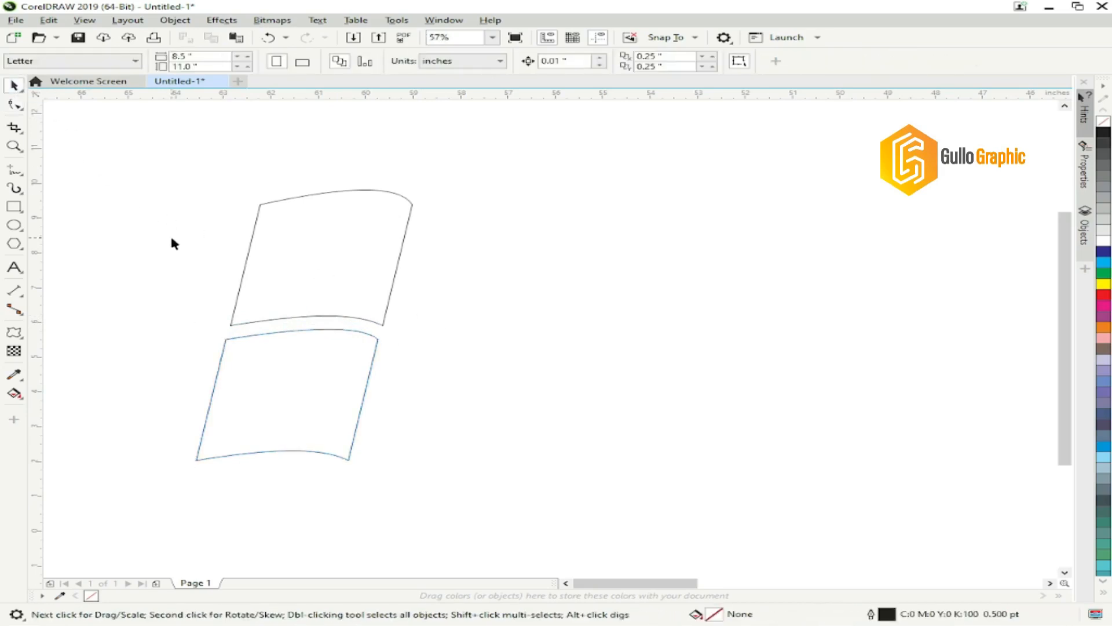
# - Scale both panels together to 65%, about 2.96 by 5.05 inches, and reposition the pair down and to the right
pyautogui.moveTo(383, 443); pyautogui.dragTo(425, 492)
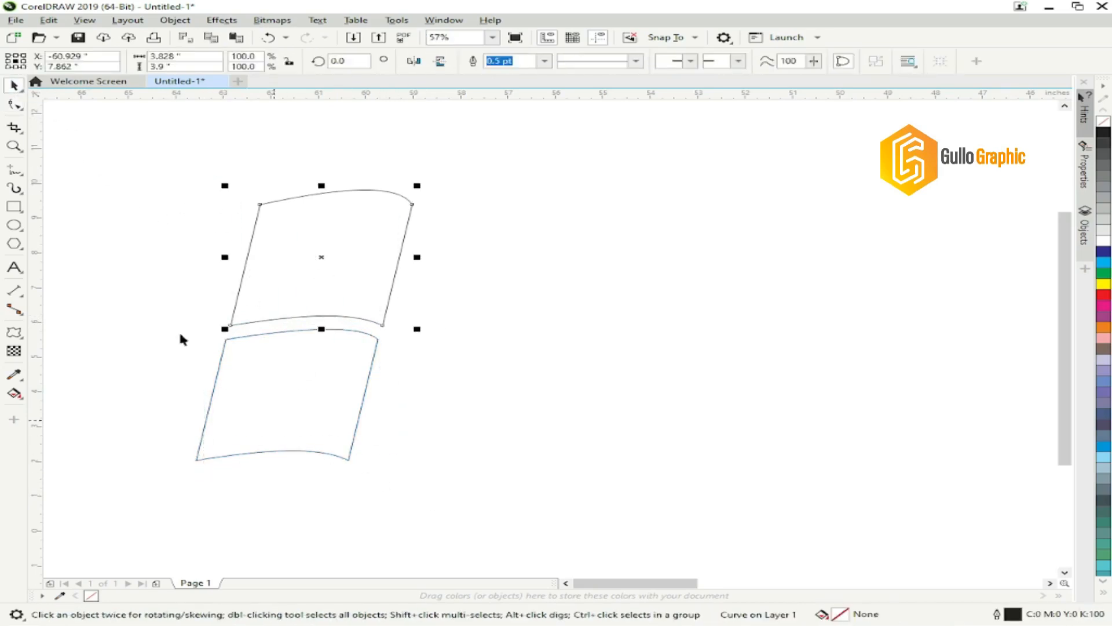
pyautogui.moveTo(50, 126); pyautogui.dragTo(345, 333)
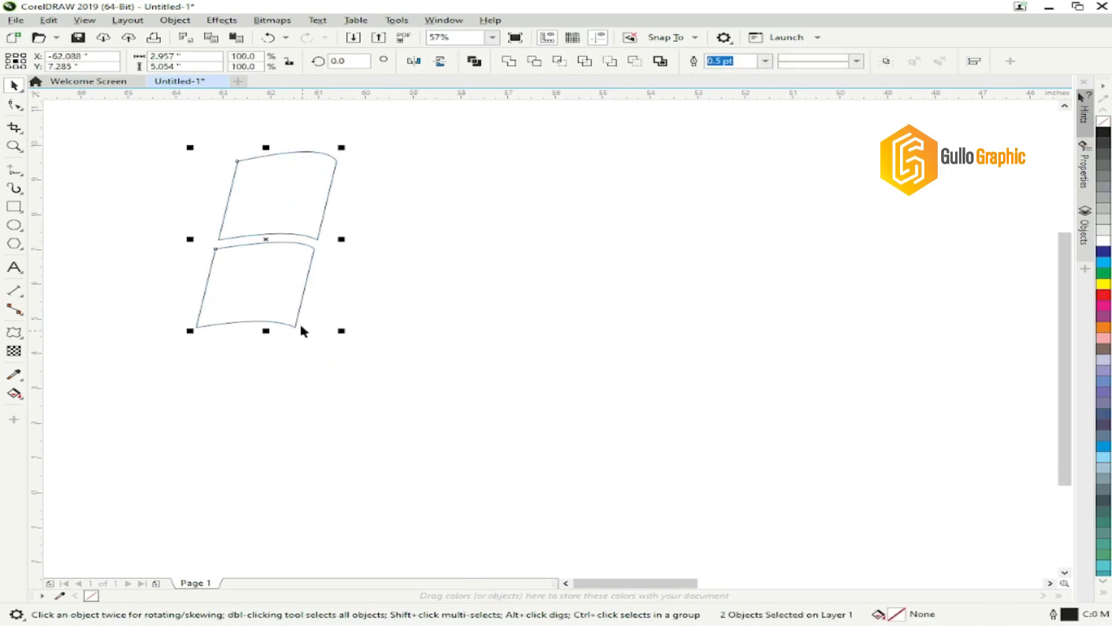
pyautogui.moveTo(268, 241); pyautogui.dragTo(341, 308)
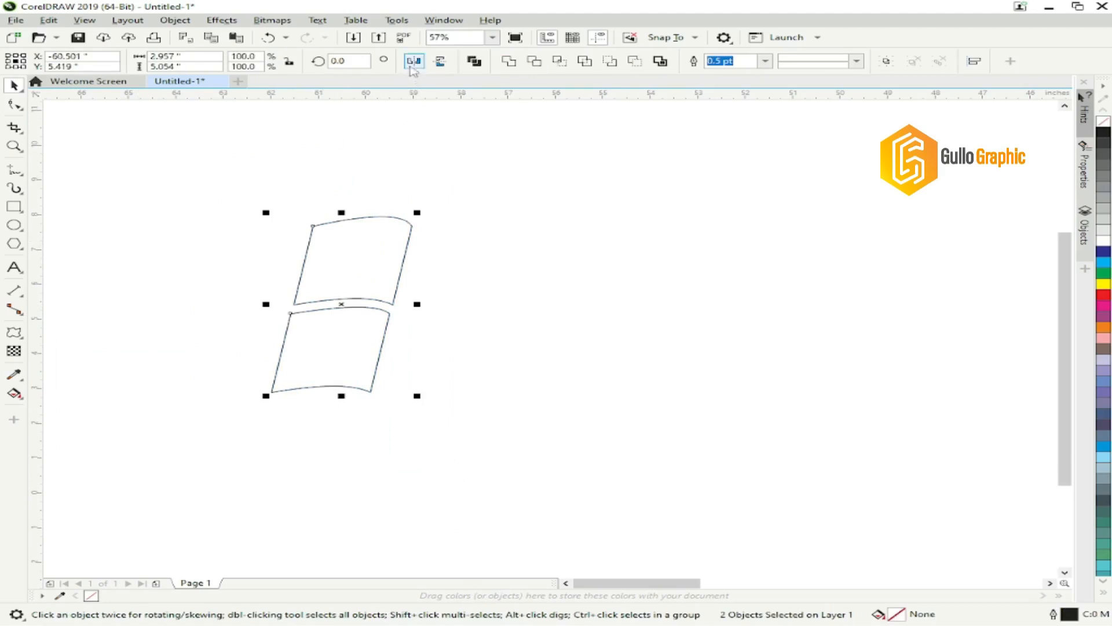
# - Create a copy of the two panels mirrored horizontally and vertically, and place it beside the originals with a narrow slanted gap
pyautogui.click(414, 61)
pyautogui.click(440, 62)
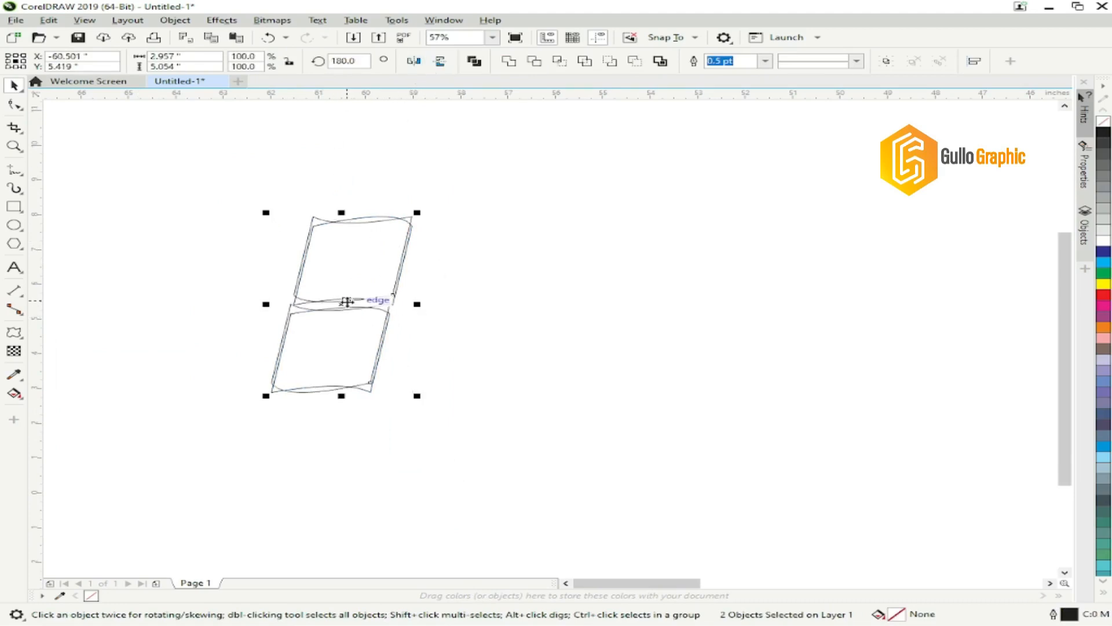
pyautogui.moveTo(349, 302); pyautogui.dragTo(460, 318)
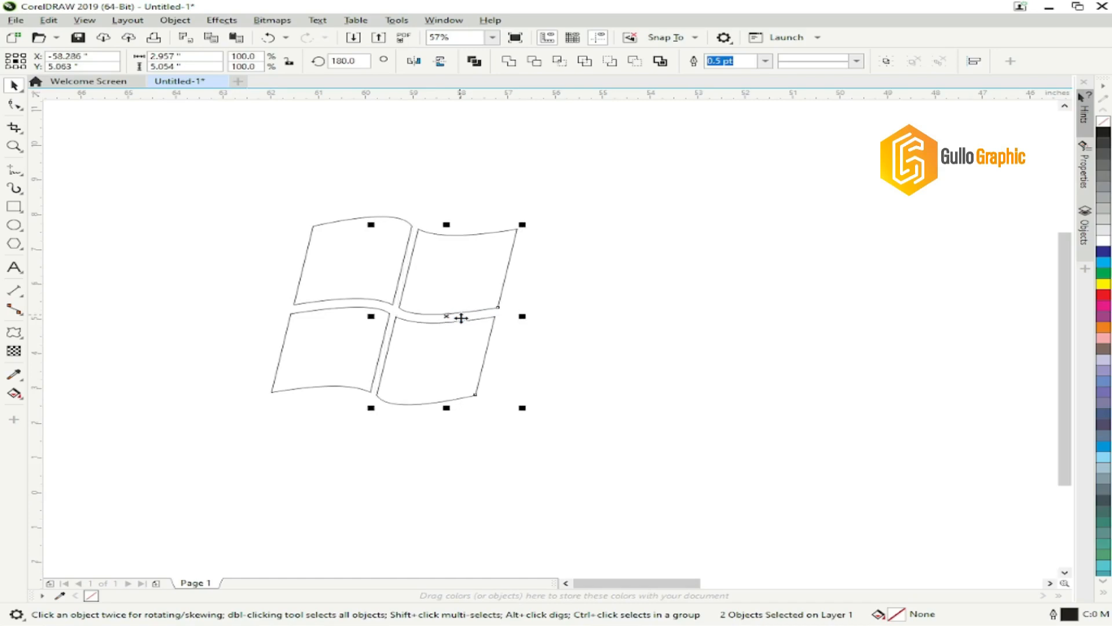
pyautogui.press('Up')
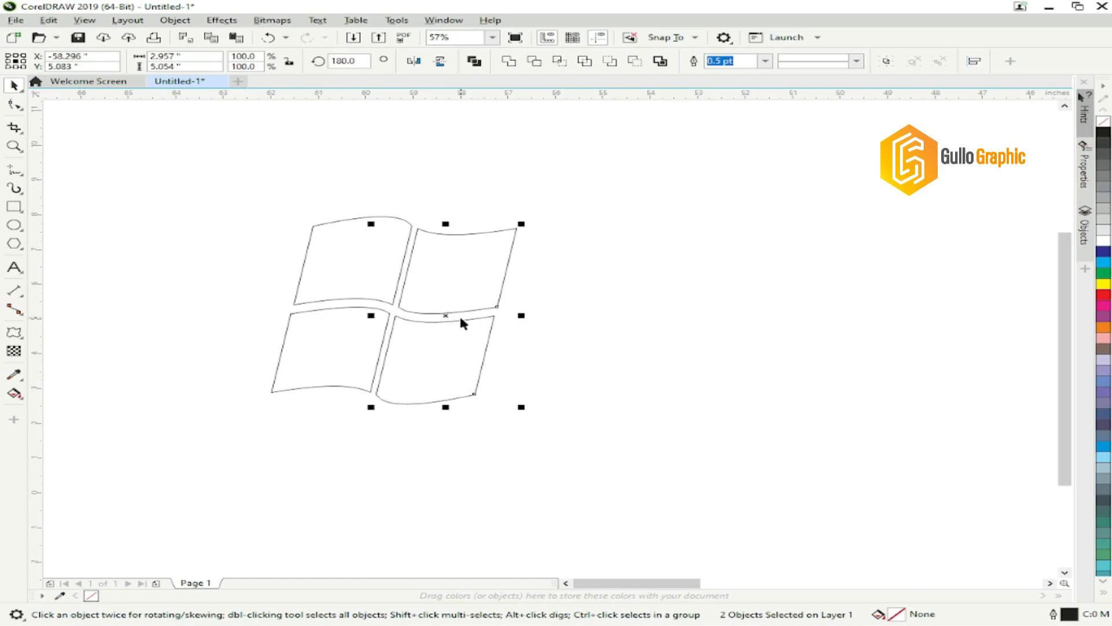
# - Nudge the two lower panels together upward and slightly right to narrow the horizontal gap and align the slanted sides
pyautogui.click(326, 349)
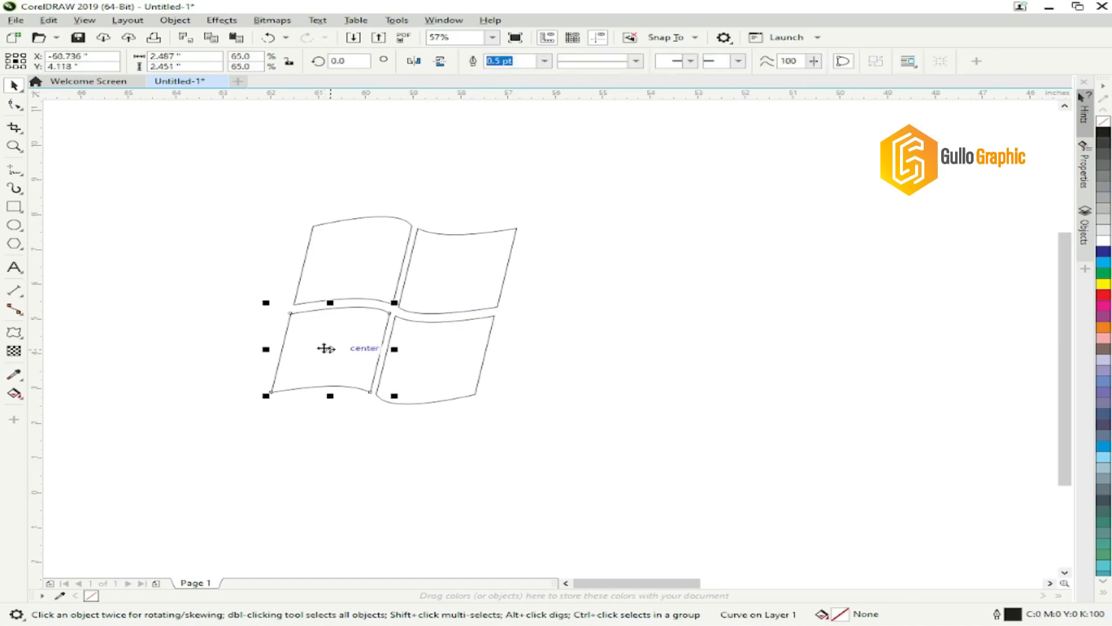
pyautogui.click(471, 351)
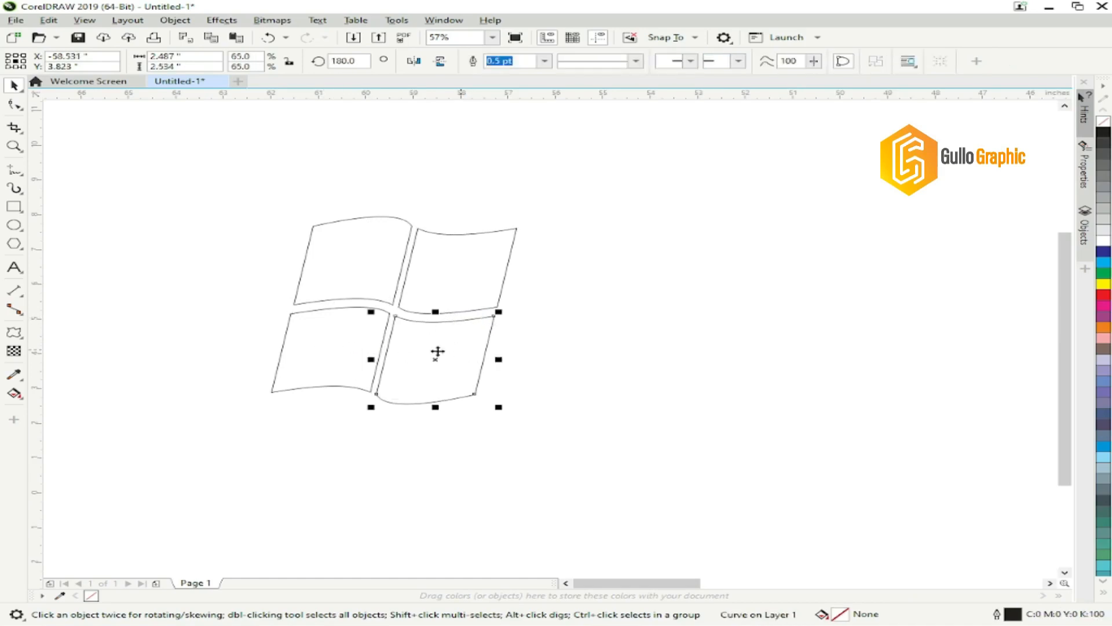
pyautogui.keyDown('shift'); pyautogui.click(346, 357); pyautogui.keyUp('shift')
pyautogui.press('Up')
pyautogui.press('Up')
pyautogui.press('Up')
pyautogui.press('Up')
pyautogui.press('Up')
pyautogui.press('Up')
pyautogui.press('Up')
pyautogui.press('Up')
pyautogui.press('Up')
pyautogui.press('Up')
pyautogui.press('Up')
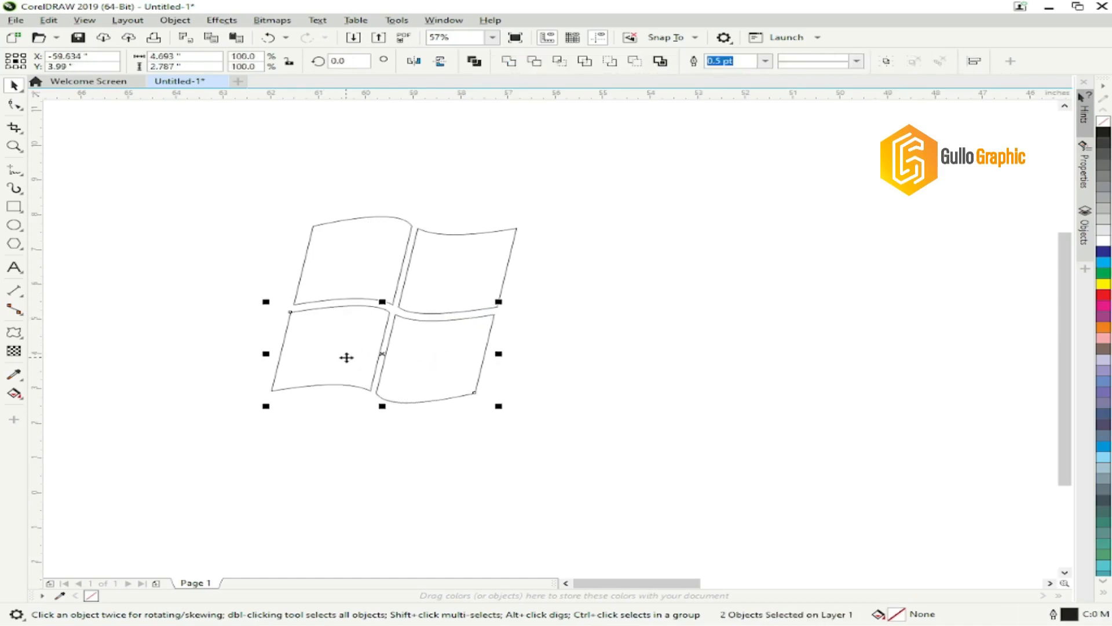
pyautogui.press('Up')
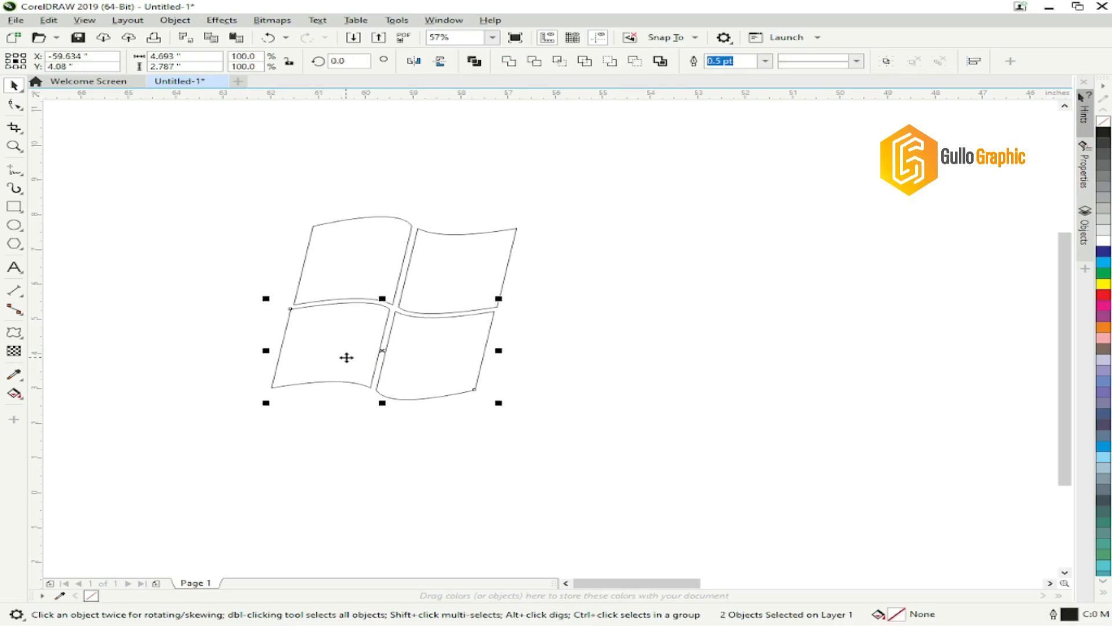
pyautogui.press('Down')
pyautogui.press('Right')
pyautogui.press('Right')
pyautogui.press('Right')
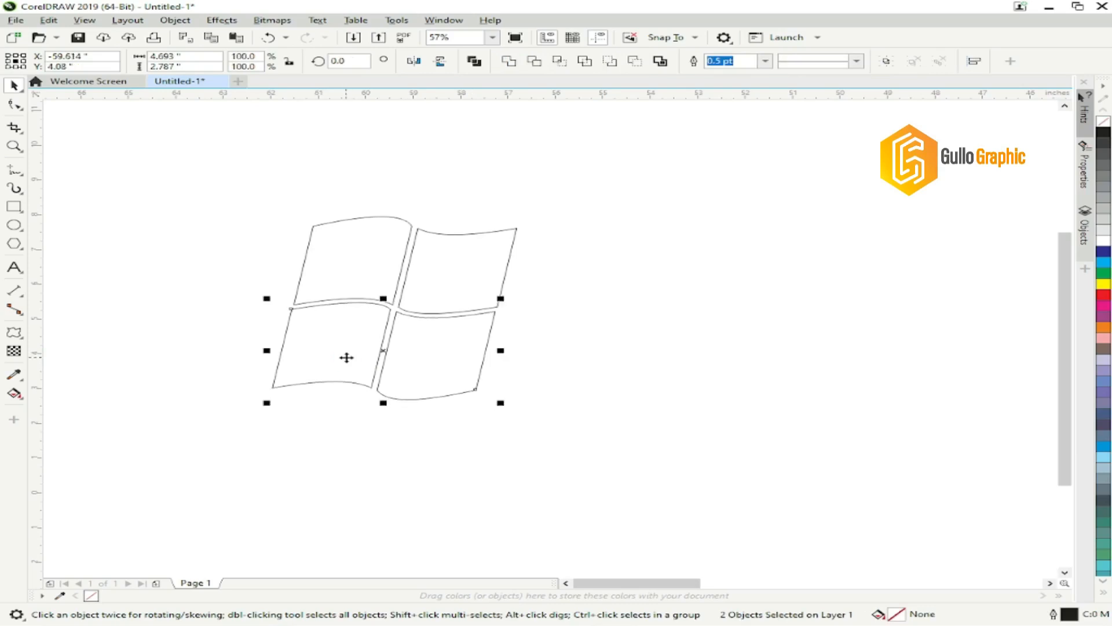
pyautogui.press('Up')
pyautogui.press('Up')
pyautogui.click(230, 311)
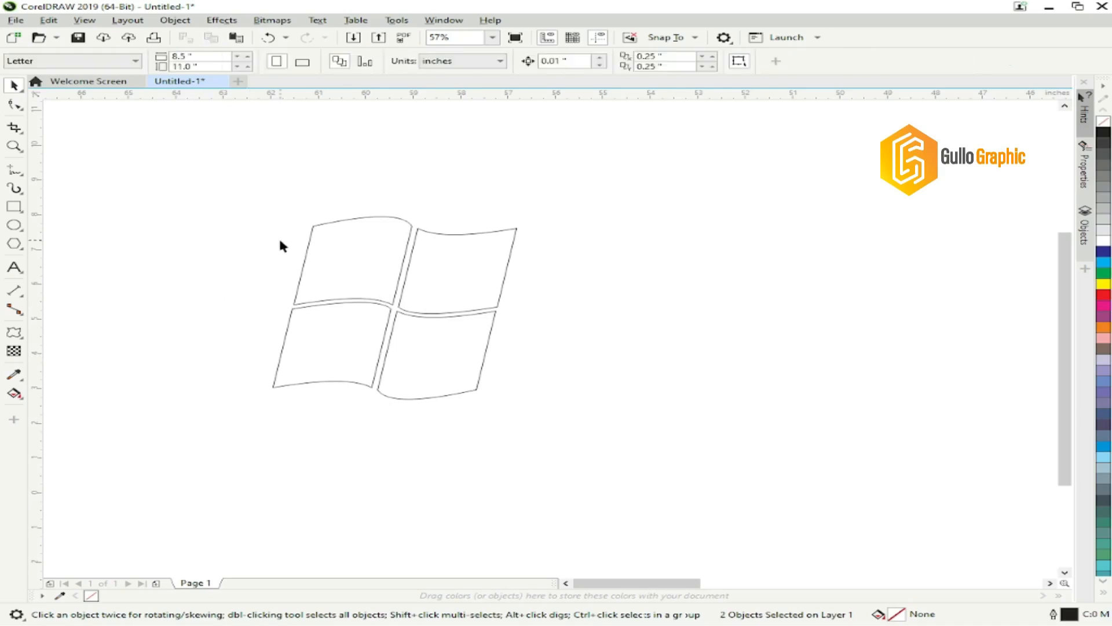
# - Fill the upper-left panel with red (C0 M100 Y100 K0)
pyautogui.click(340, 255)
pyautogui.click(1104, 297)
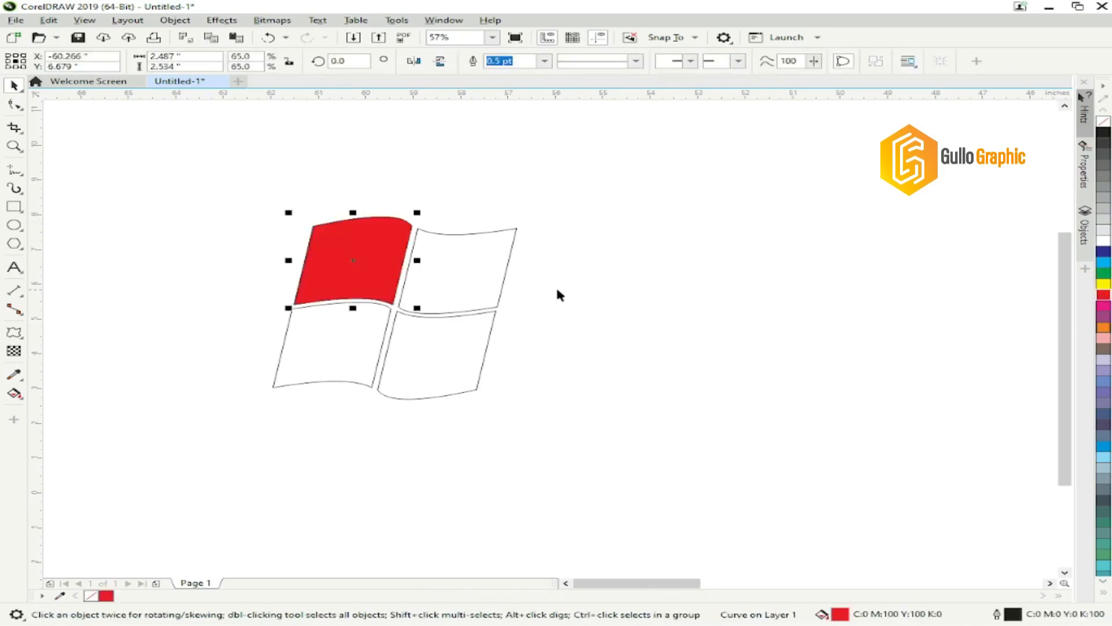
# - Fill the upper-right panel with green, the lower-right panel with yellow and the lower-left panel with cyan
pyautogui.click(476, 278)
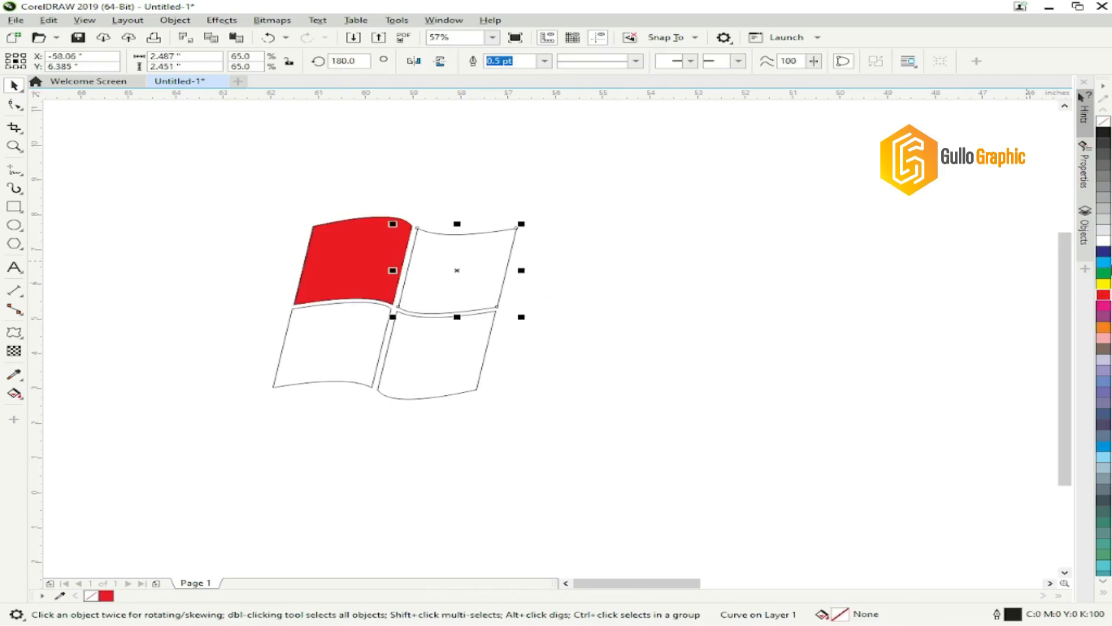
pyautogui.click(1107, 274)
pyautogui.click(452, 367)
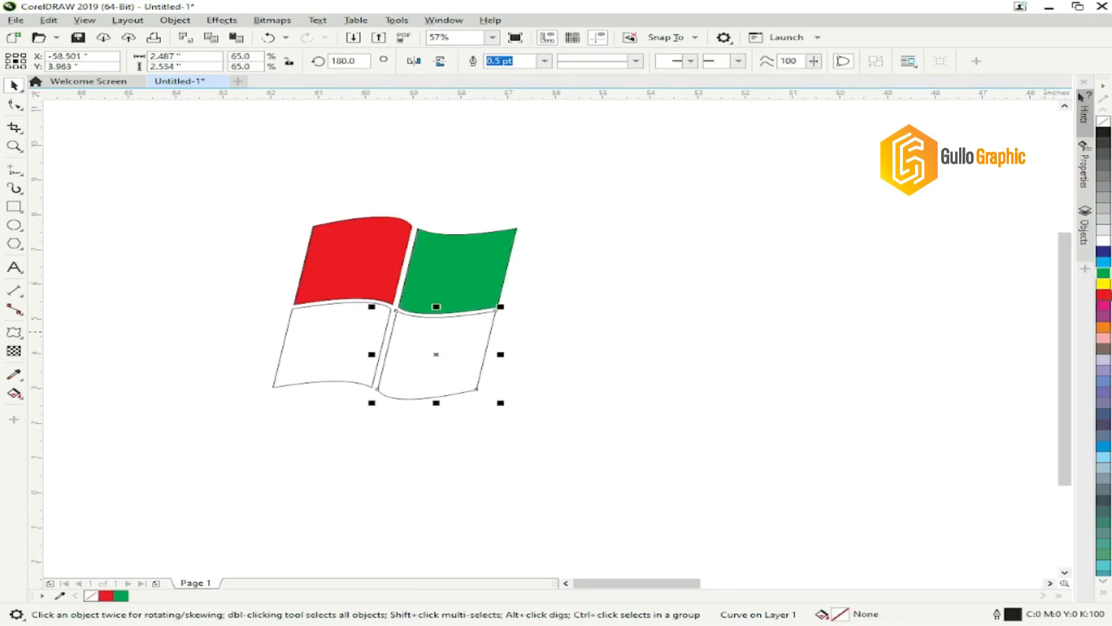
pyautogui.click(1105, 284)
pyautogui.click(333, 364)
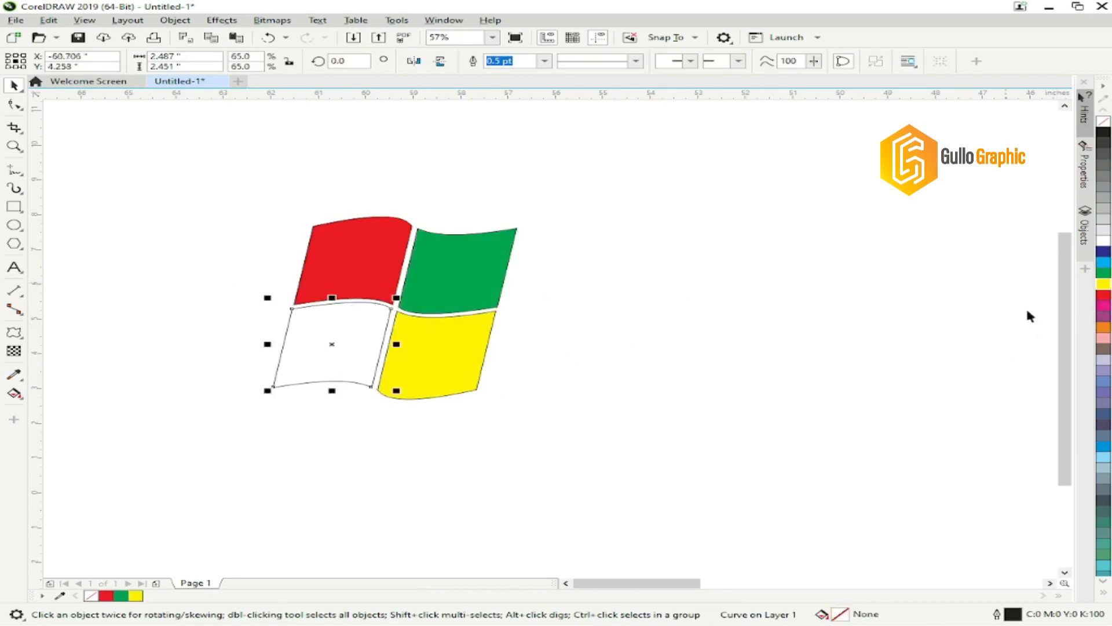
pyautogui.click(1105, 261)
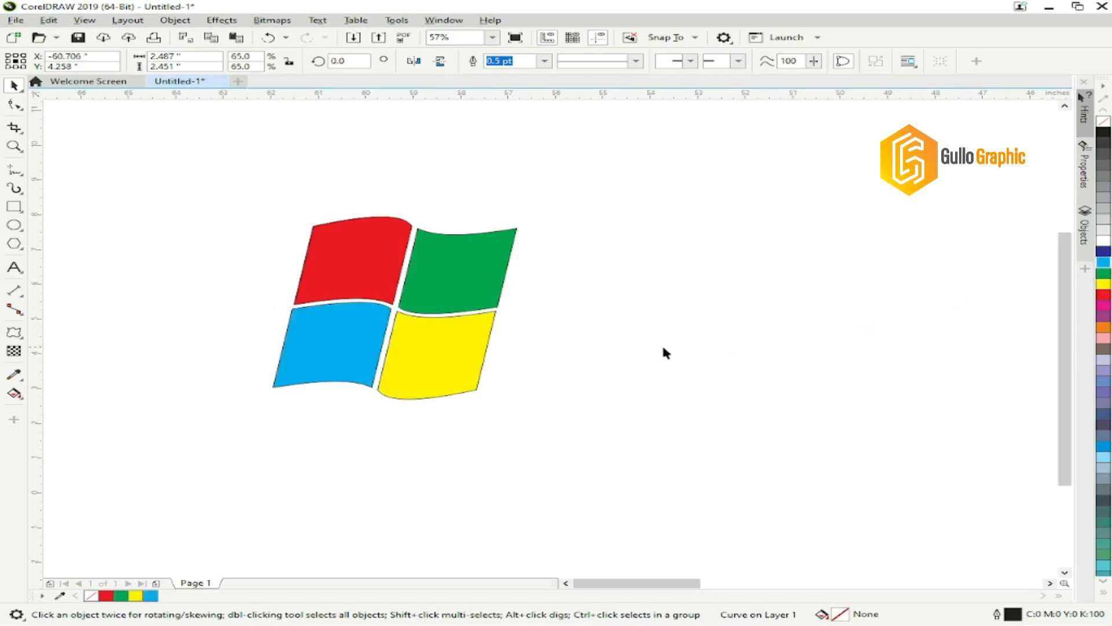
# - Remove the outline from all four panels by setting their outline width to None
pyautogui.moveTo(627, 202); pyautogui.dragTo(179, 441)
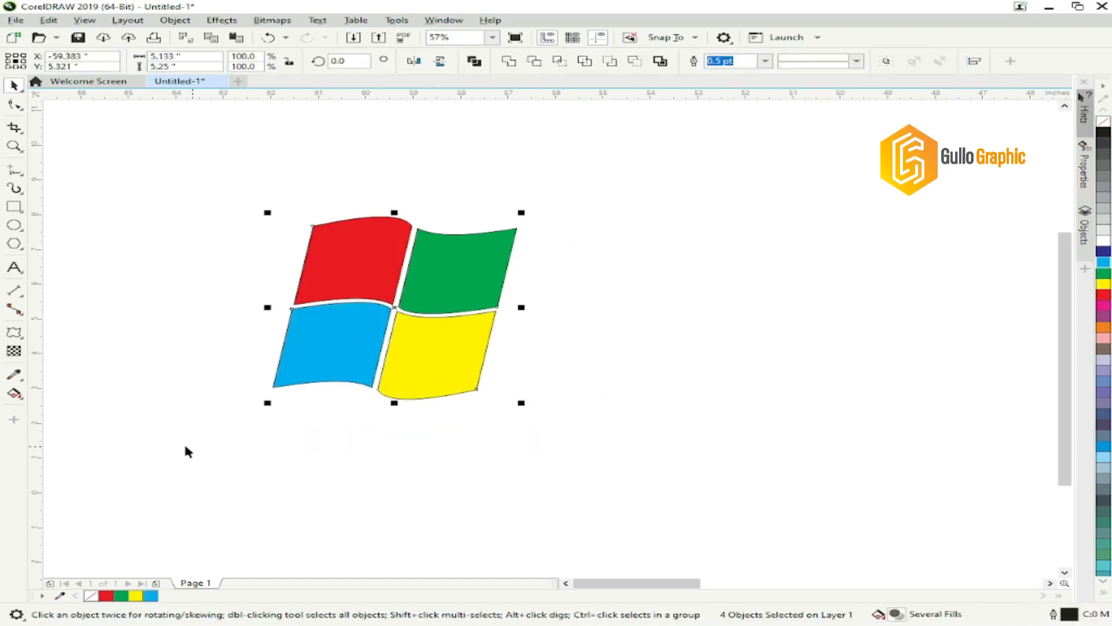
pyautogui.doubleClick(1069, 615)
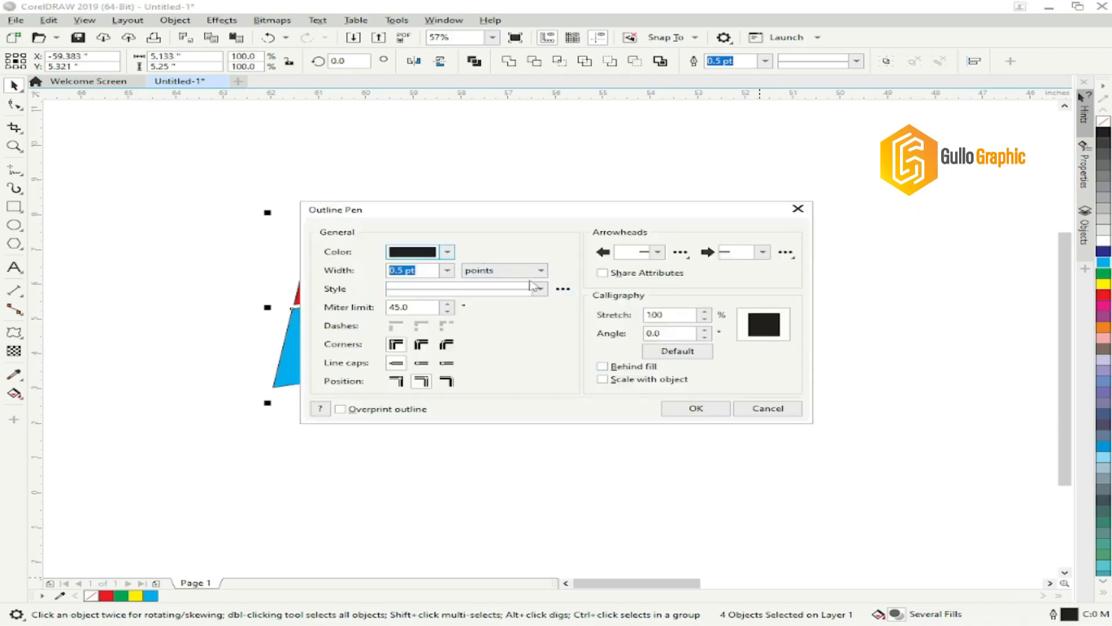
pyautogui.click(541, 270)
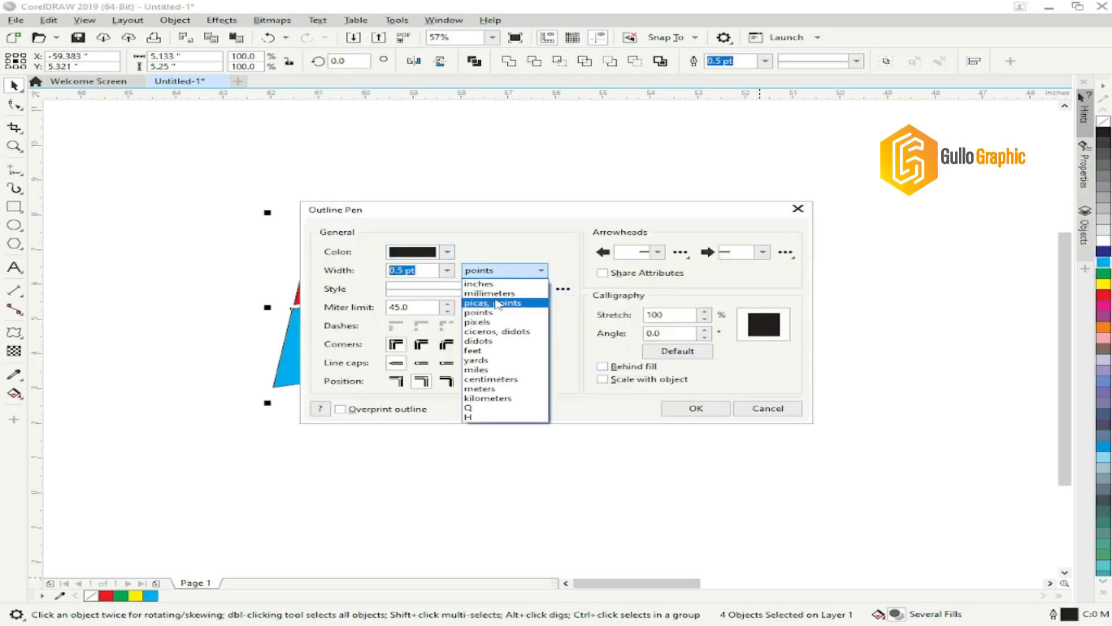
pyautogui.click(433, 270)
pyautogui.click(448, 270)
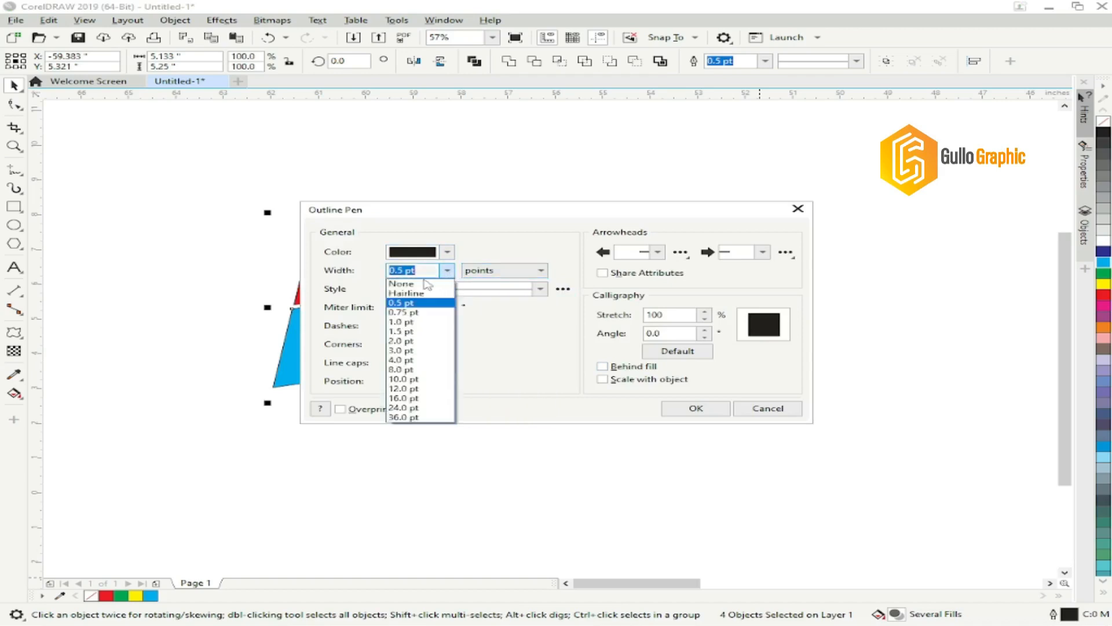
pyautogui.click(423, 284)
pyautogui.click(688, 408)
pyautogui.click(672, 329)
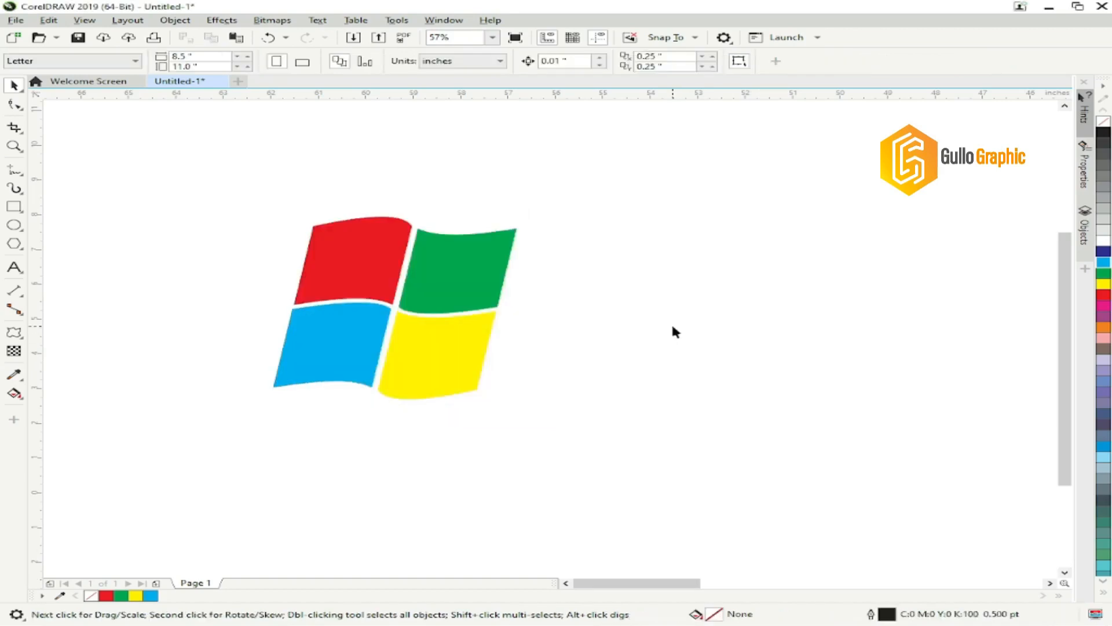
# - Enlarge the four panels together to about 6.95 by 6.32 inches and move the logo to the right
pyautogui.moveTo(286, 449); pyautogui.dragTo(268, 447)
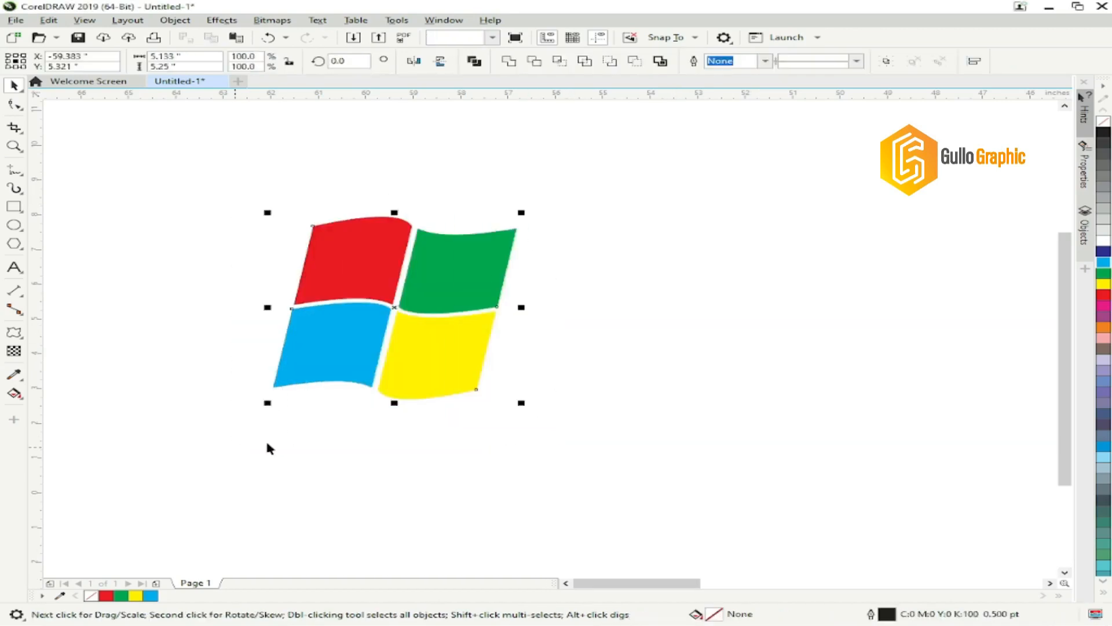
pyautogui.moveTo(520, 403); pyautogui.dragTo(607, 466)
pyautogui.moveTo(442, 340); pyautogui.dragTo(471, 310)
pyautogui.moveTo(464, 437); pyautogui.dragTo(471, 409)
pyautogui.moveTo(468, 299); pyautogui.dragTo(482, 300)
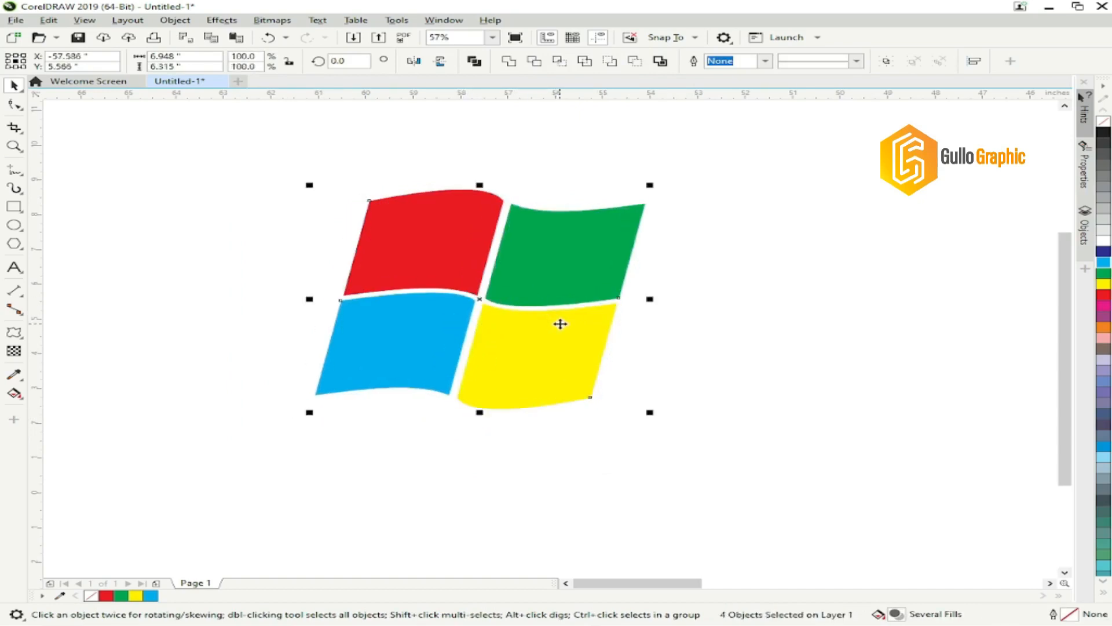
# - Nudge the whole logo 0.05 inches left and 0.04 inches down, and deselect it
pyautogui.press('Left')
pyautogui.press('Left')
pyautogui.press('Left')
pyautogui.press('Left')
pyautogui.press('Left')
pyautogui.press('Down')
pyautogui.press('Down')
pyautogui.press('Down')
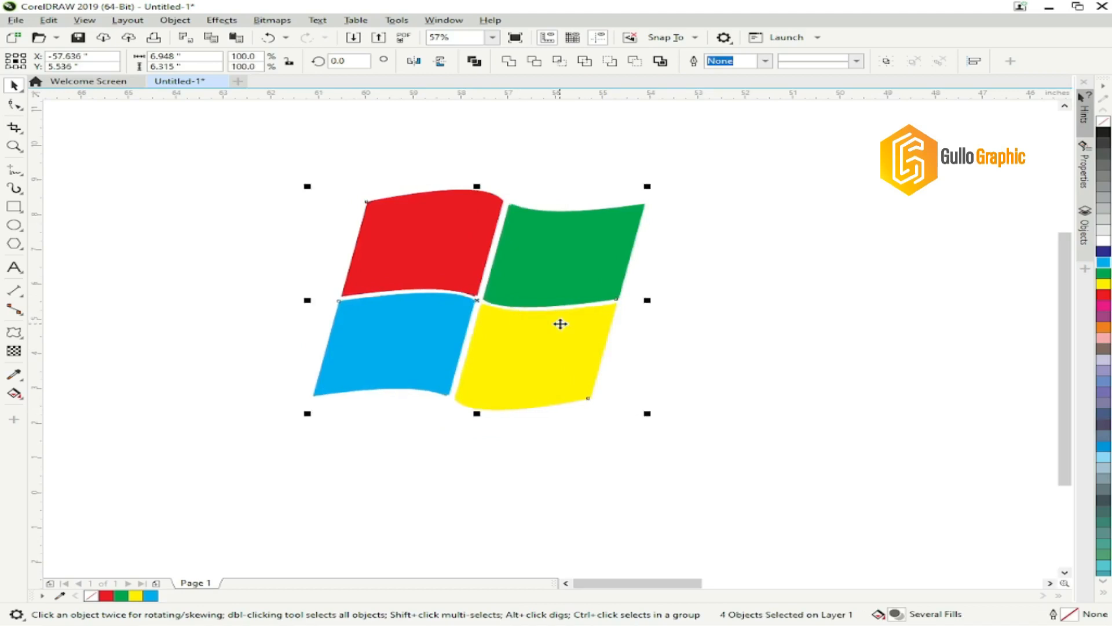
pyautogui.press('Down')
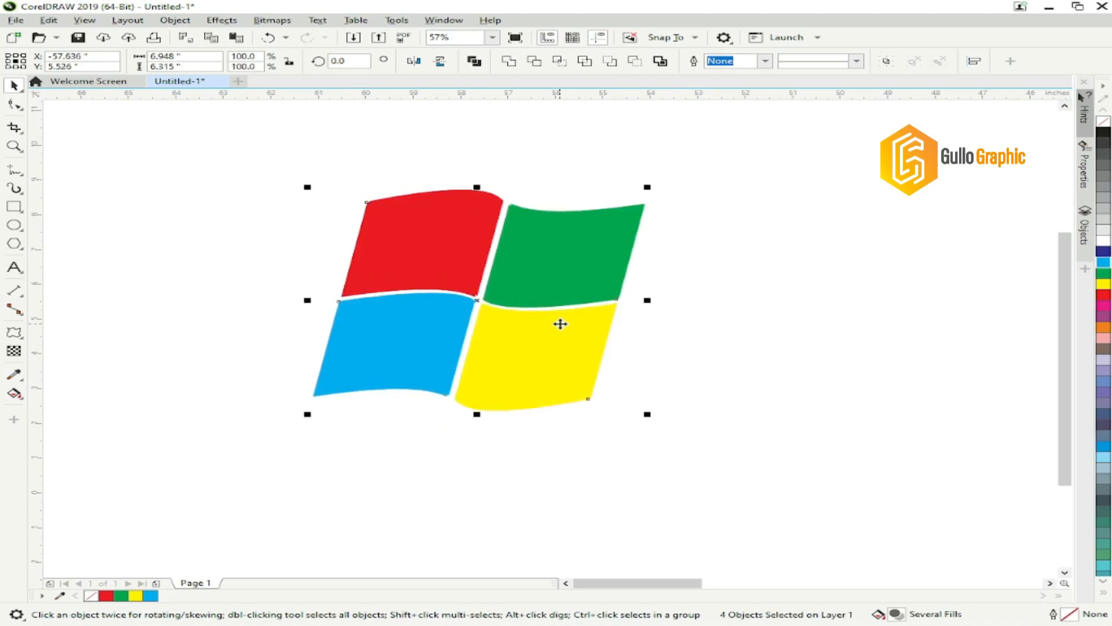
pyautogui.click(718, 261)
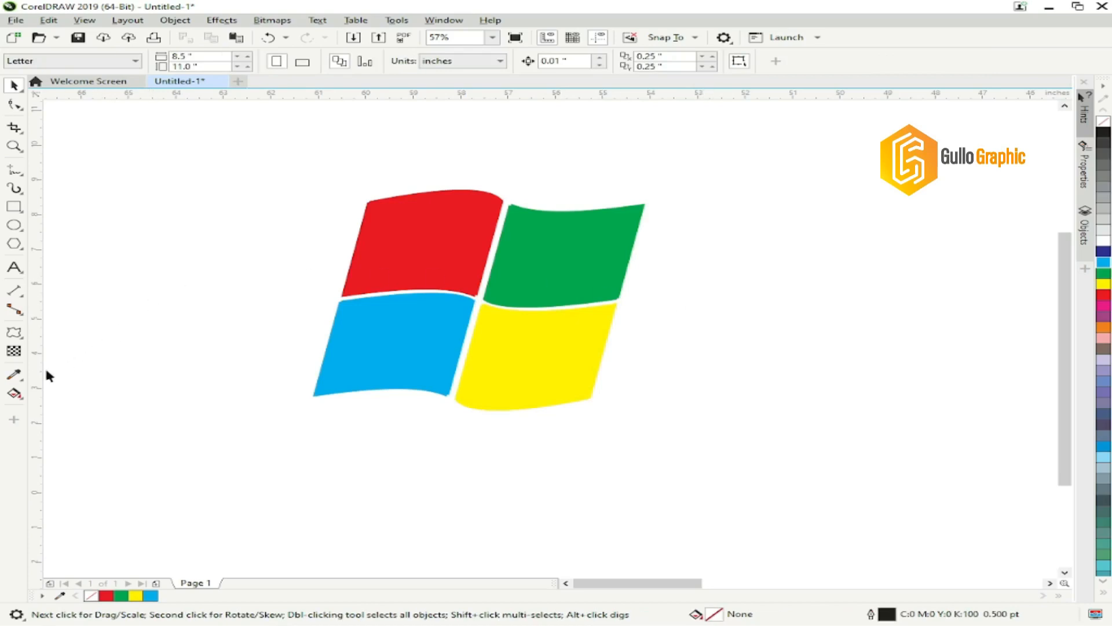
# - Try to copy the red panel's attributes onto the green panel with the Attributes Eyedropper, and undo the change
pyautogui.click(17, 376)
pyautogui.click(87, 389)
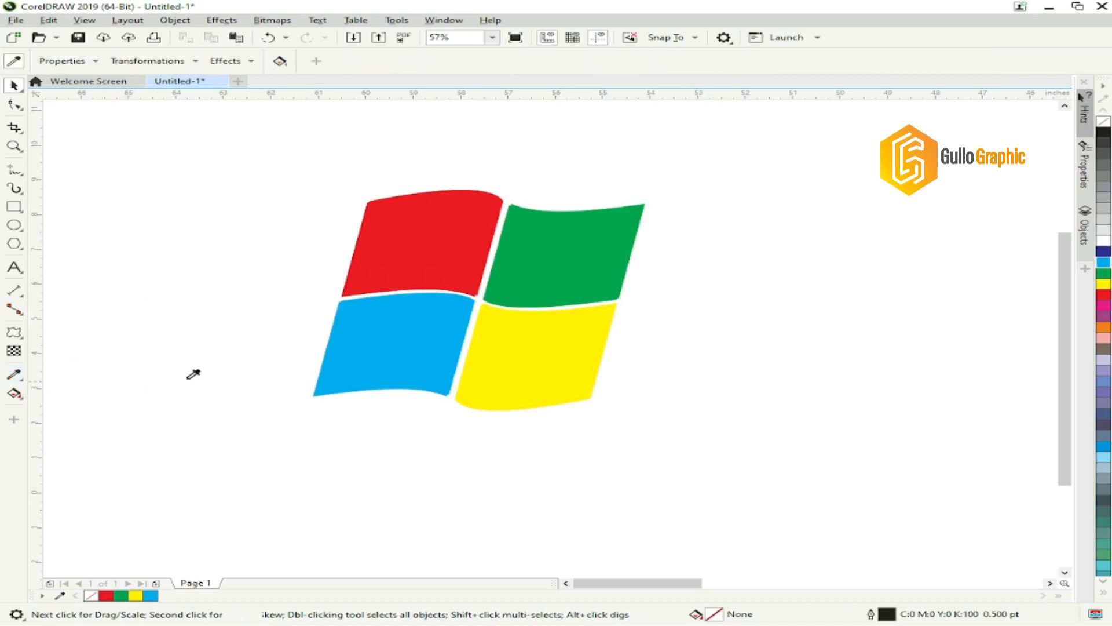
pyautogui.click(422, 253)
pyautogui.click(509, 216)
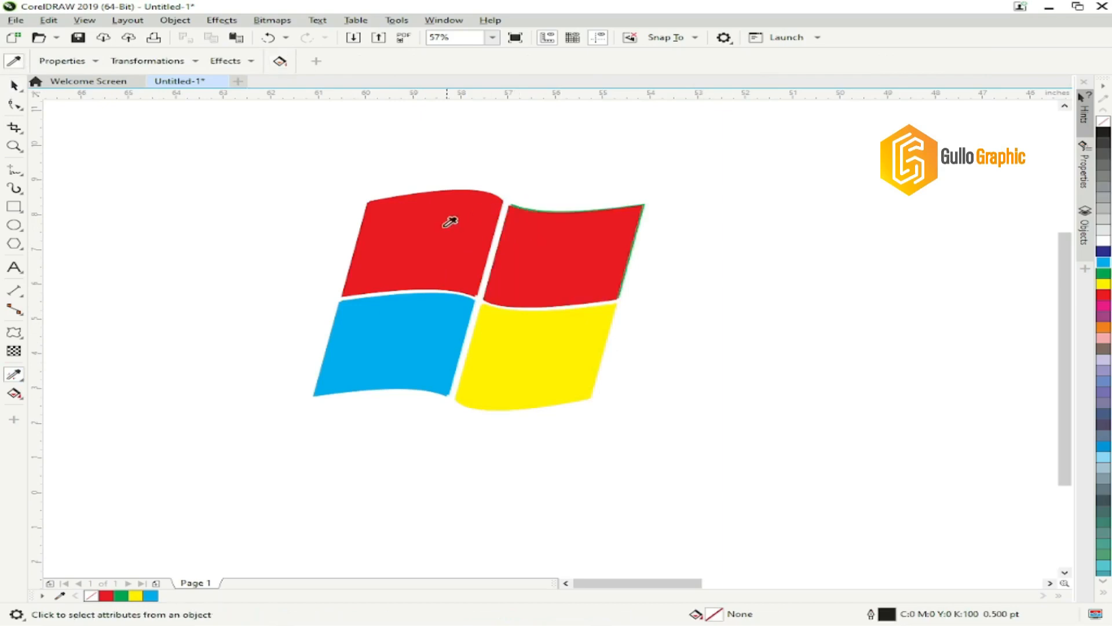
pyautogui.hotkey('ctrl', 'z')
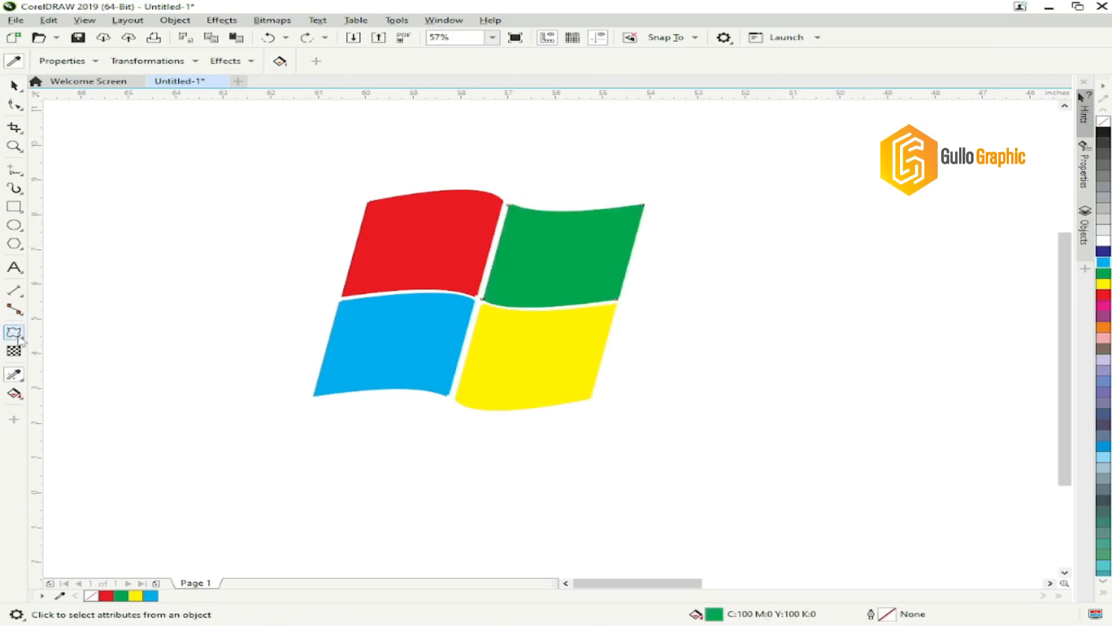
# - Apply a green-to-white fountain fill to the upper-right panel with Interactive Fill, placing the white end at the logo's centre
pyautogui.click(23, 399)
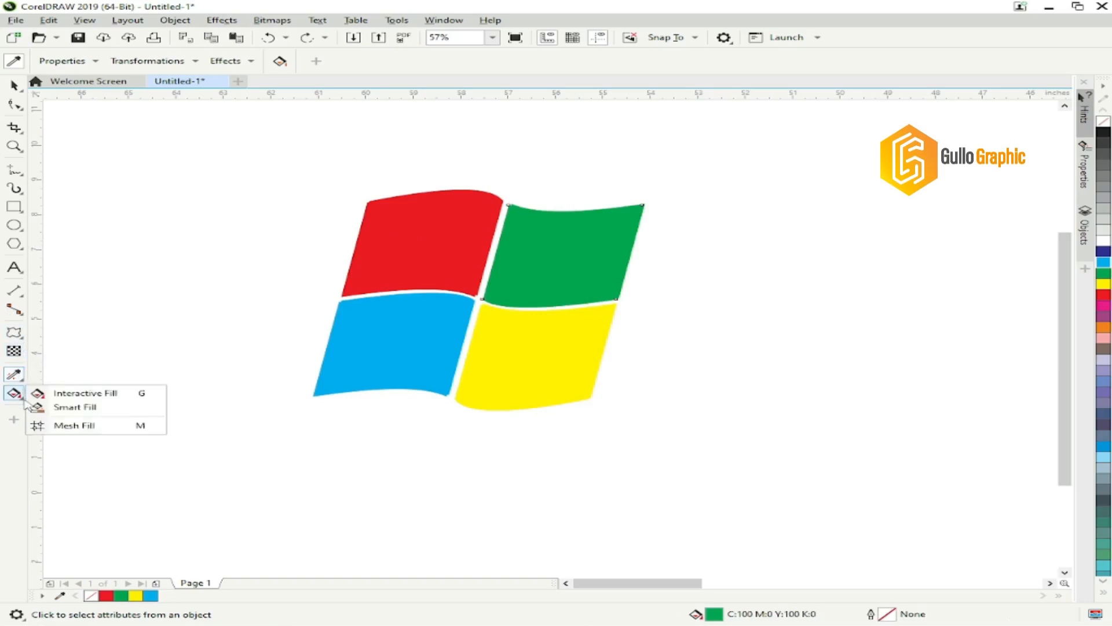
pyautogui.click(63, 393)
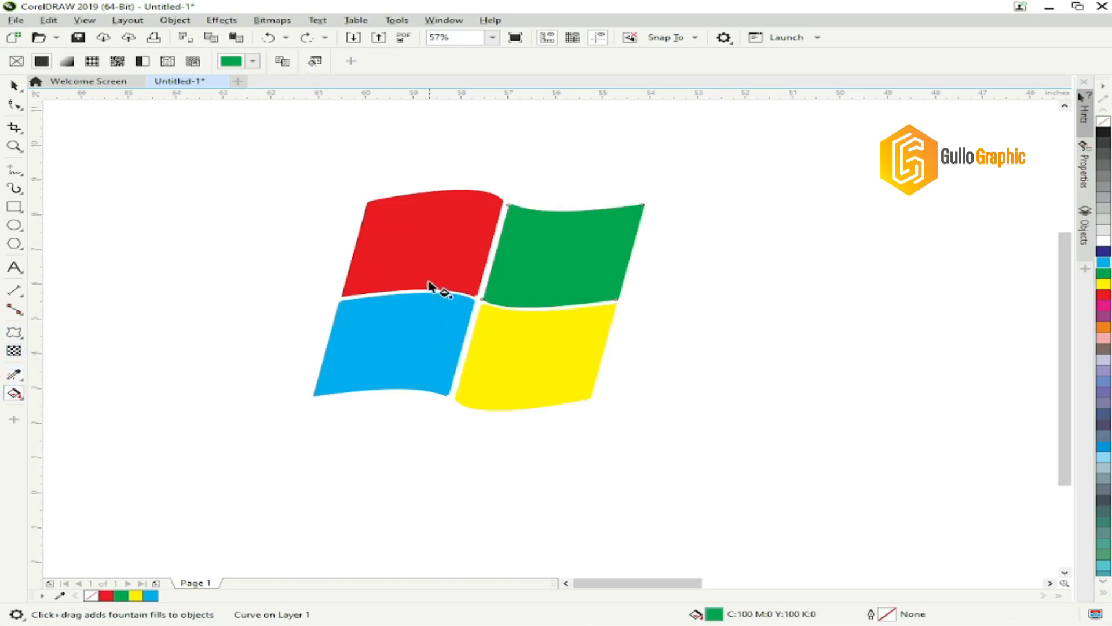
pyautogui.moveTo(415, 260); pyautogui.dragTo(691, 257)
pyautogui.moveTo(553, 260)
pyautogui.mouseDown()
pyautogui.moveTo(446, 261)
pyautogui.moveTo(573, 259)
pyautogui.mouseUp()
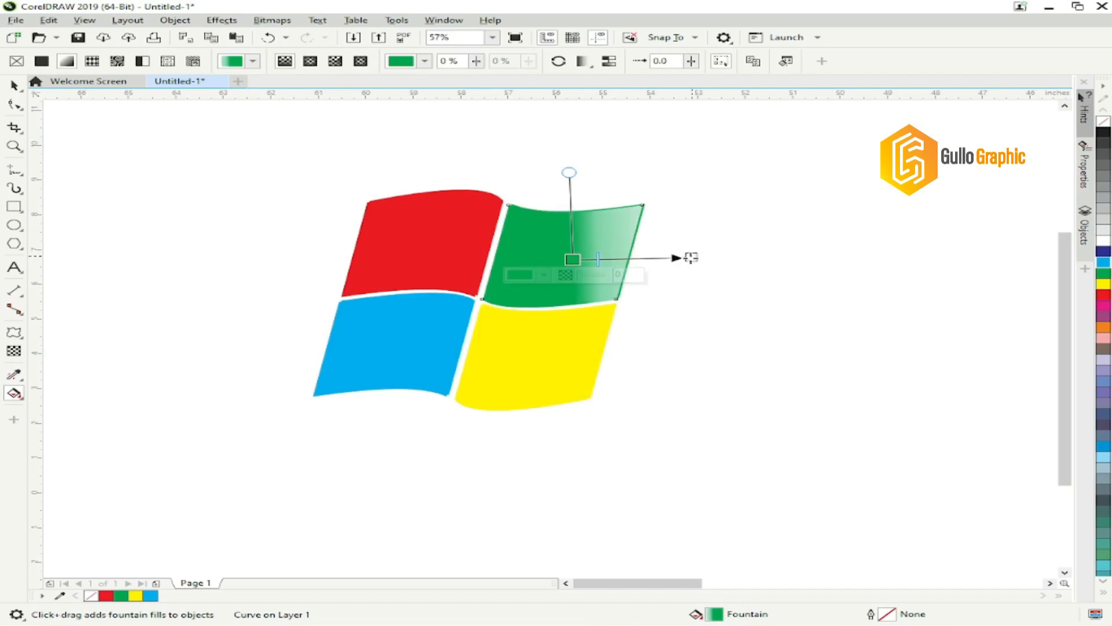
pyautogui.moveTo(691, 258); pyautogui.dragTo(472, 302)
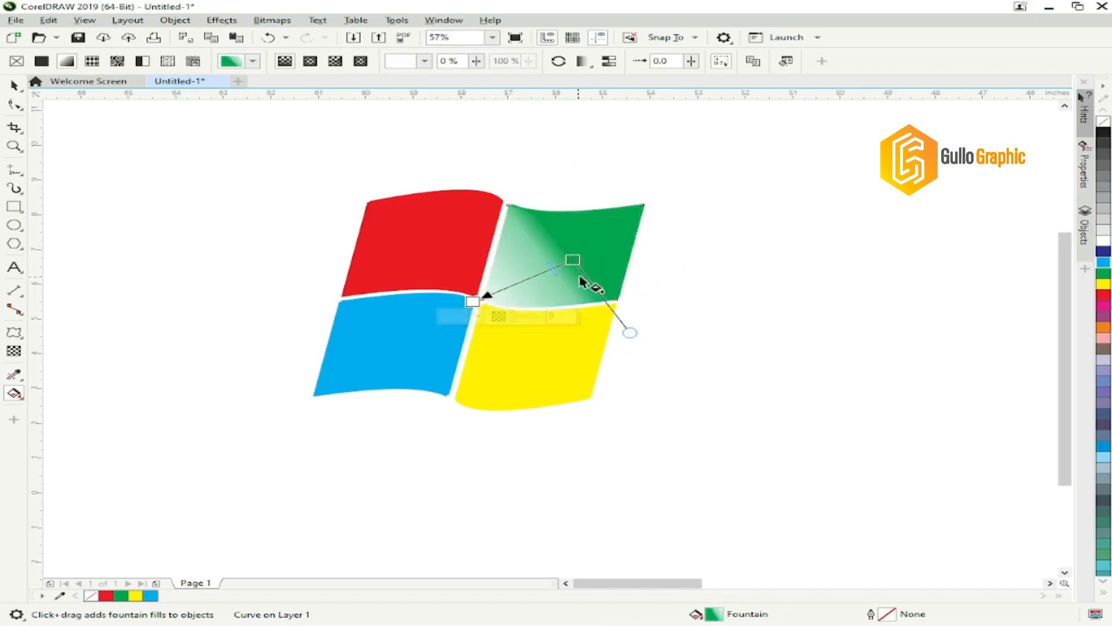
# - Adjust the green panel's gradient handles so the white highlight covers only its lower-left corner
pyautogui.moveTo(553, 270)
pyautogui.mouseDown()
pyautogui.moveTo(514, 284)
pyautogui.moveTo(599, 252)
pyautogui.mouseUp()
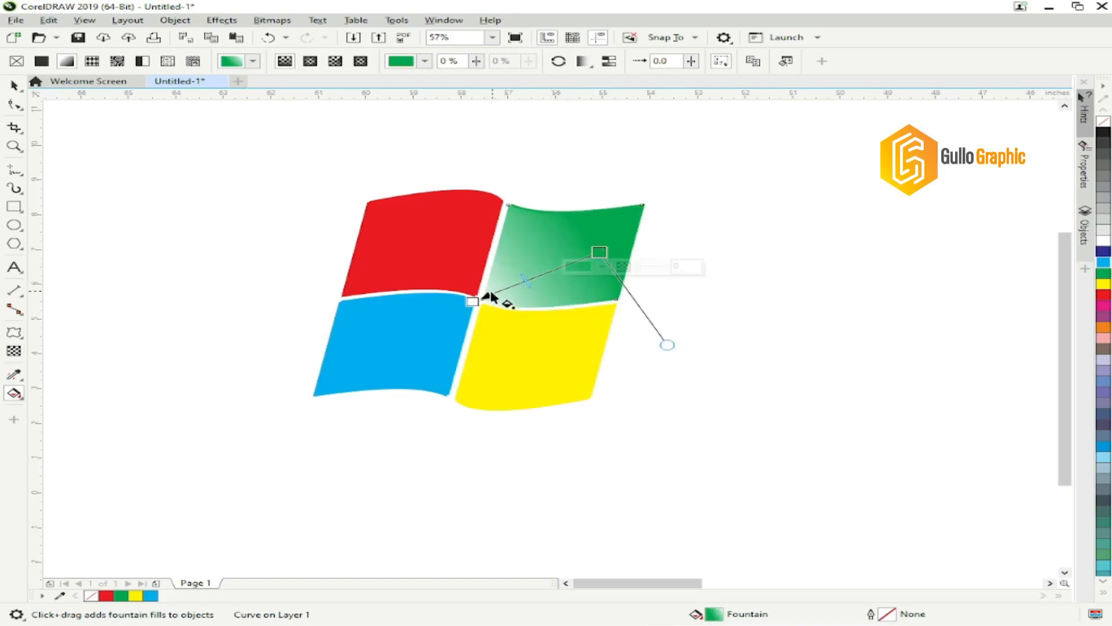
pyautogui.moveTo(485, 293); pyautogui.dragTo(525, 279)
pyautogui.moveTo(574, 336); pyautogui.dragTo(585, 328)
pyautogui.moveTo(444, 314); pyautogui.dragTo(457, 309)
pyautogui.moveTo(524, 279); pyautogui.dragTo(540, 273)
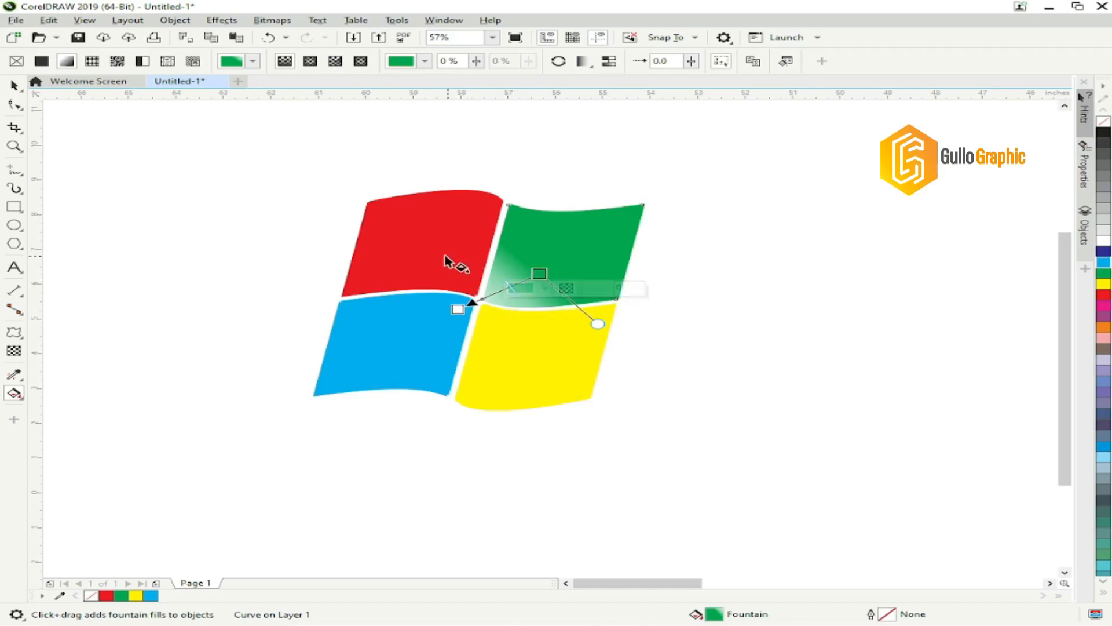
pyautogui.moveTo(435, 253); pyautogui.dragTo(514, 316)
pyautogui.click(520, 321)
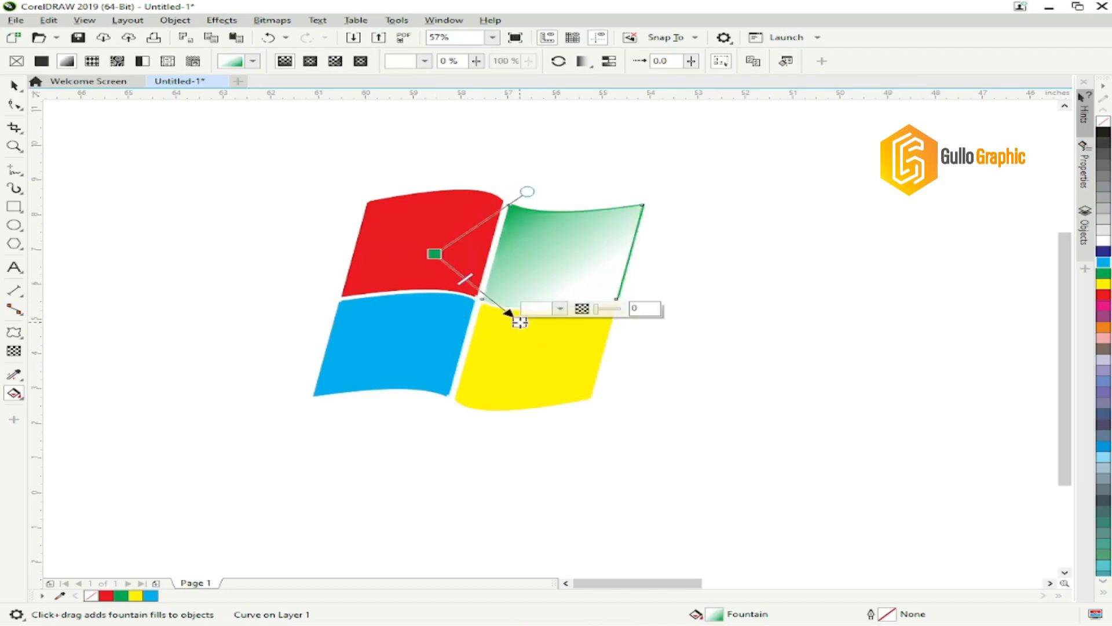
pyautogui.hotkey('ctrl', 'z')
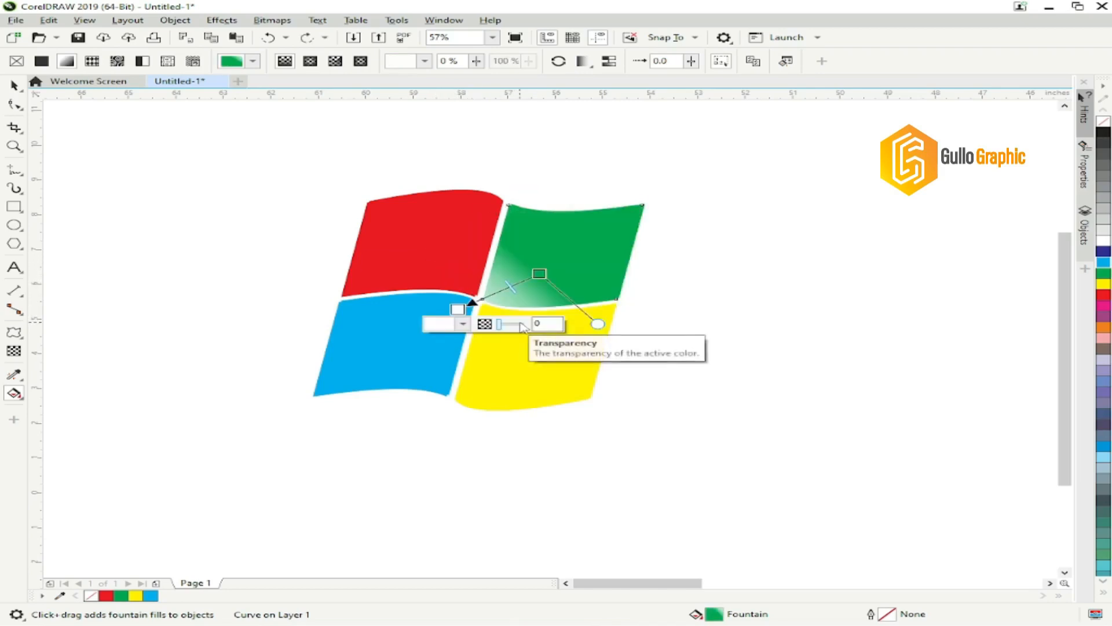
# - Apply a red-to-white fountain fill to the upper-left panel, starting near its middle and fading diagonally toward the logo's centre
pyautogui.click(243, 263)
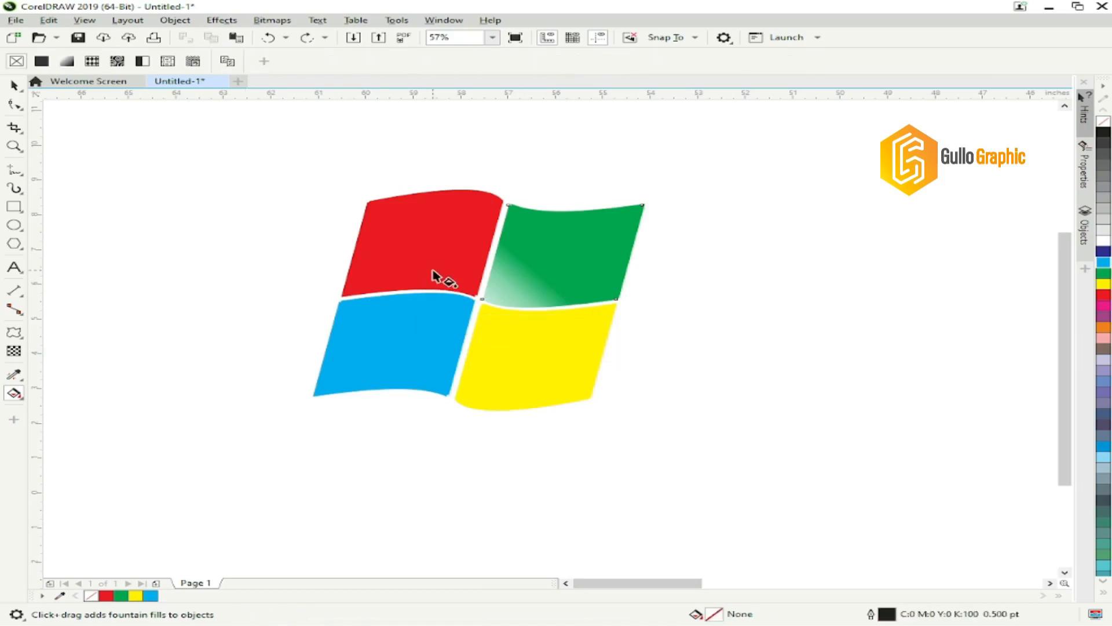
pyautogui.click(458, 287)
pyautogui.moveTo(427, 267); pyautogui.dragTo(547, 351)
pyautogui.moveTo(177, 337); pyautogui.dragTo(190, 338)
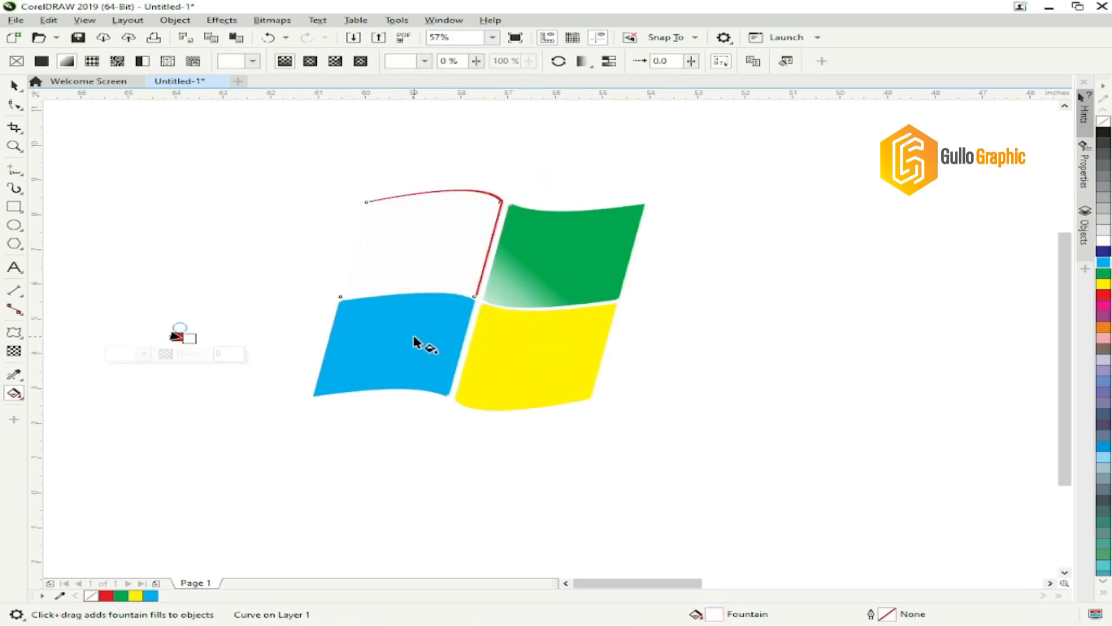
pyautogui.hotkey('ctrl', 'z')
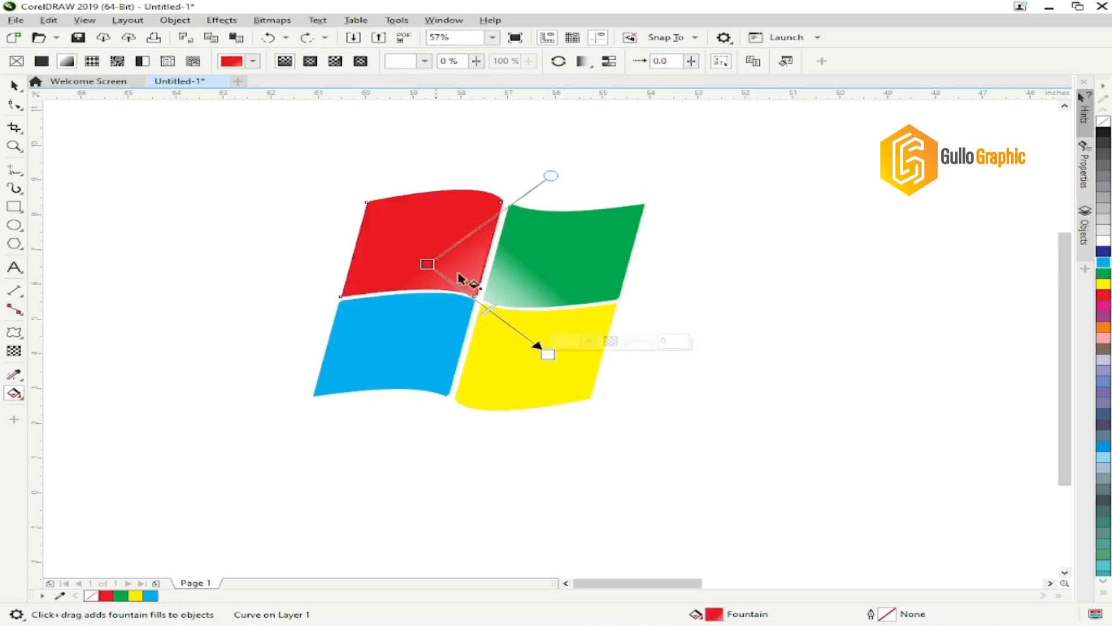
pyautogui.moveTo(428, 263); pyautogui.dragTo(420, 243)
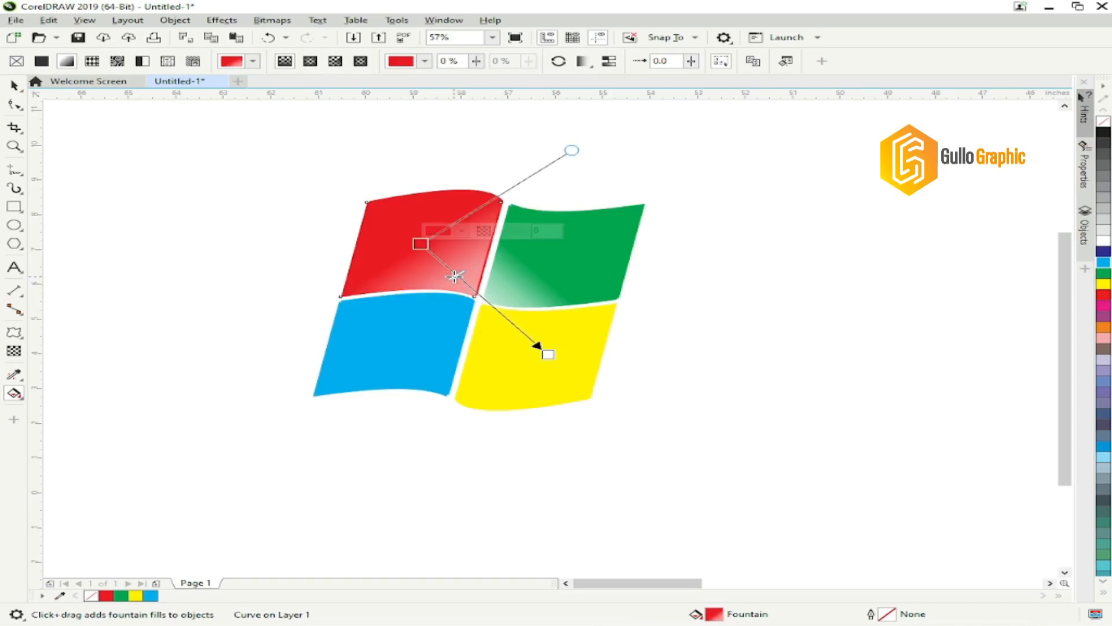
# - Apply a cyan-to-white fountain fill to the lower-left panel, fading from its middle toward the upper-right corner
pyautogui.click(16, 84)
pyautogui.click(408, 346)
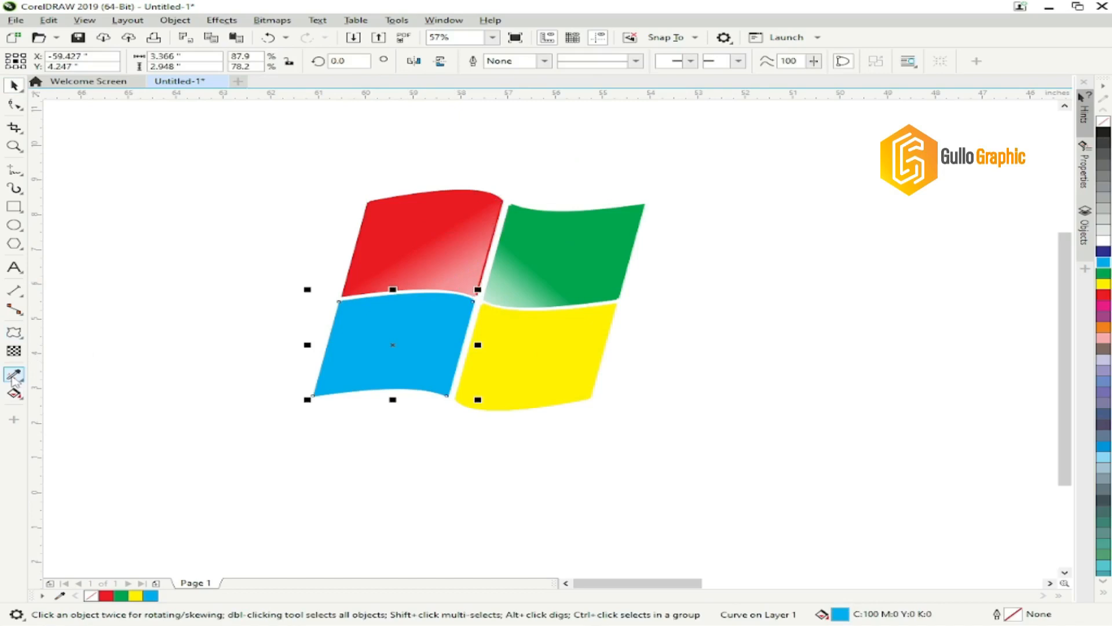
pyautogui.click(14, 375)
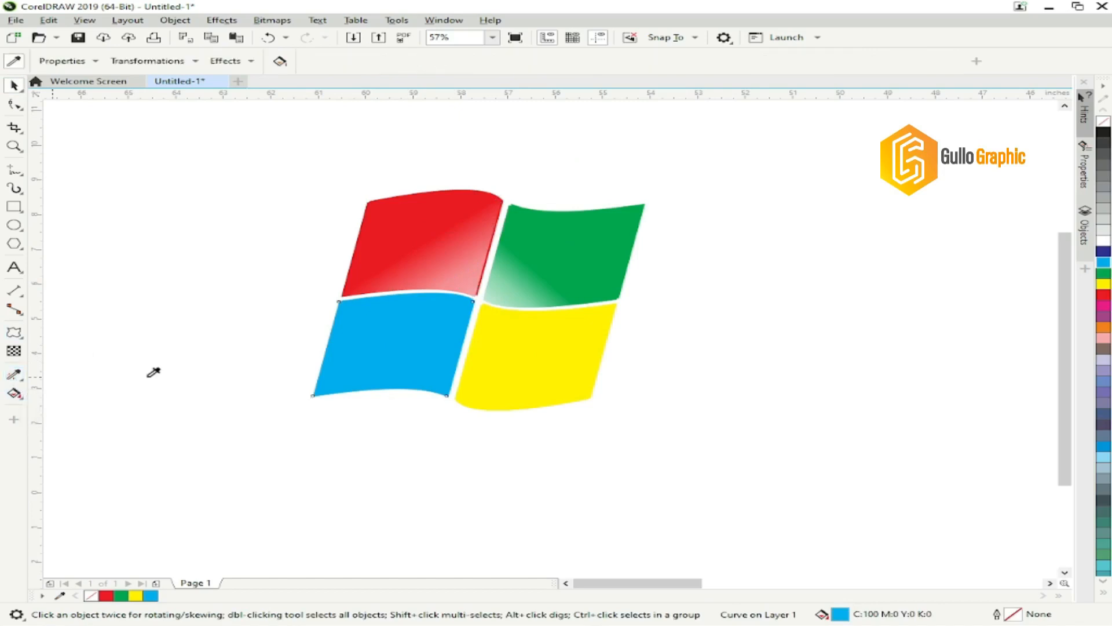
pyautogui.click(17, 395)
pyautogui.moveTo(417, 342); pyautogui.dragTo(527, 264)
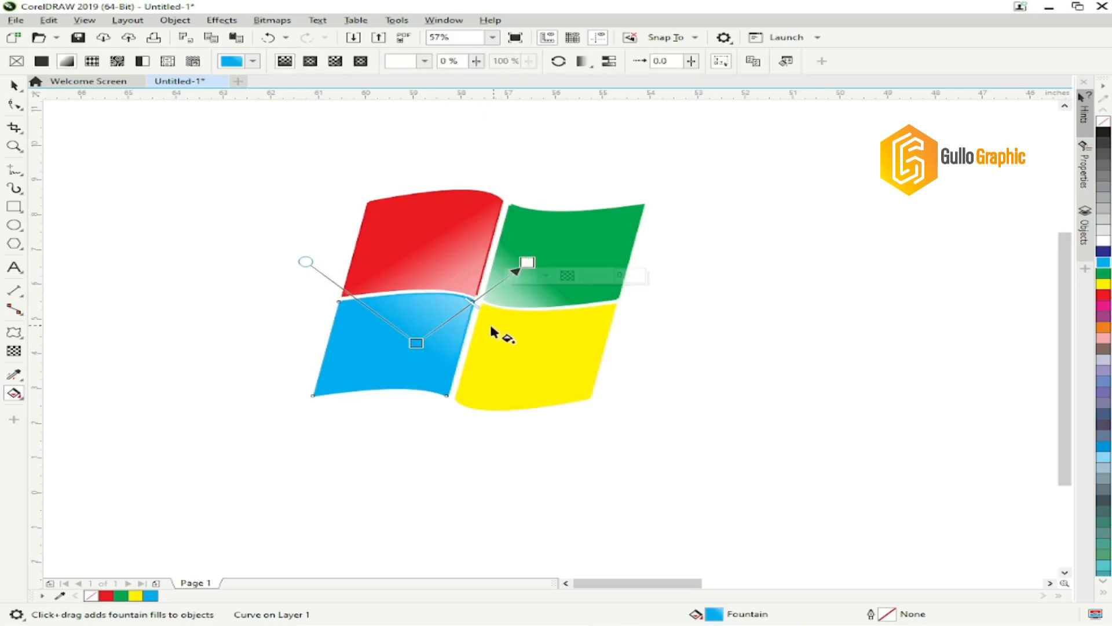
pyautogui.click(678, 372)
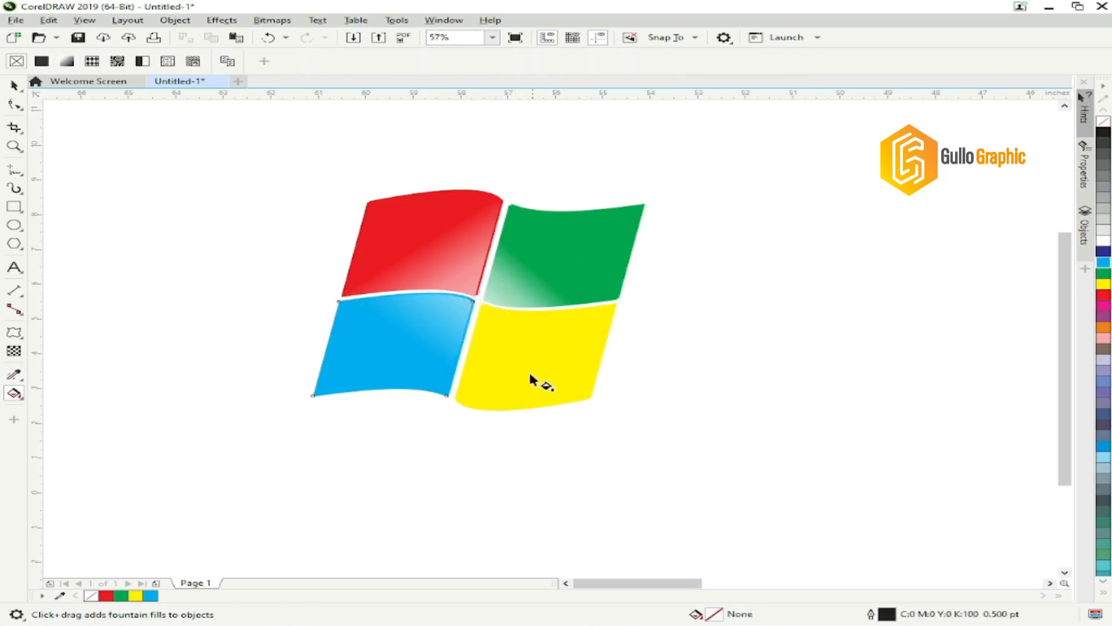
# - Apply a yellow-to-white fountain fill to the lower-right panel, fading from below its middle toward the upper-left corner
pyautogui.click(529, 366)
pyautogui.moveTo(509, 343); pyautogui.dragTo(430, 223)
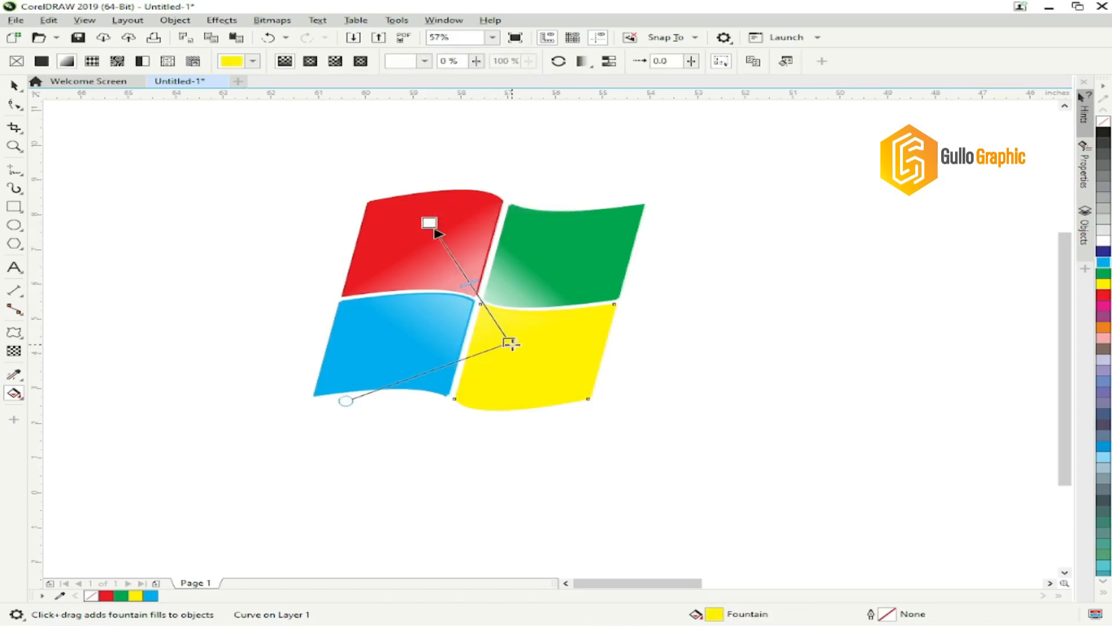
pyautogui.moveTo(510, 342); pyautogui.dragTo(533, 371)
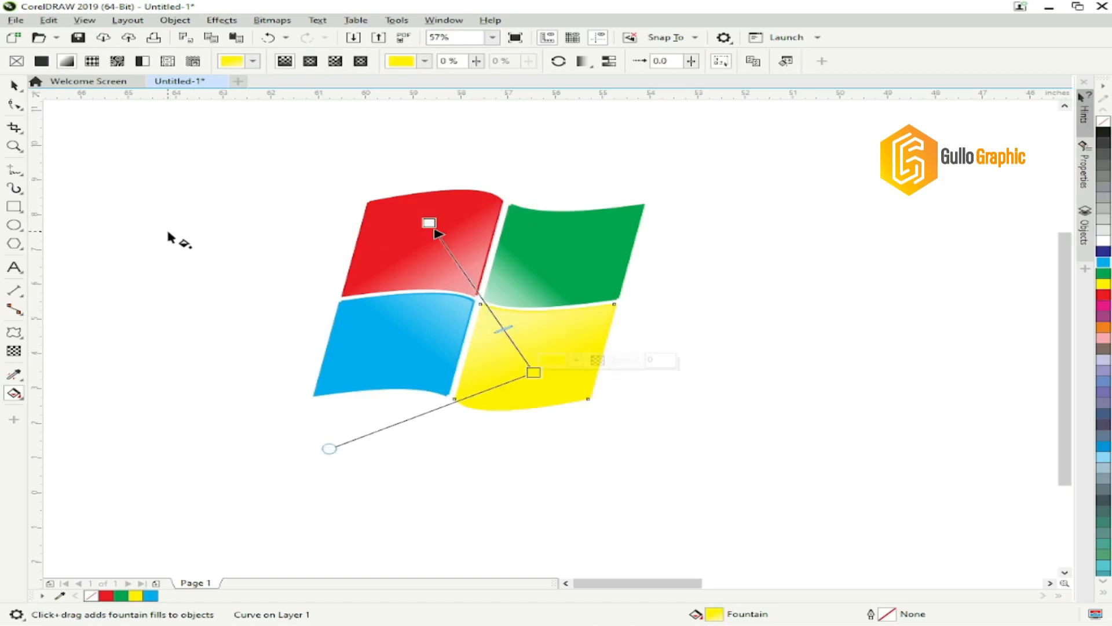
# - Enlarge all four panels together, move the logo right and slightly up, and show it in full-screen preview
pyautogui.press('space')
pyautogui.click(269, 156)
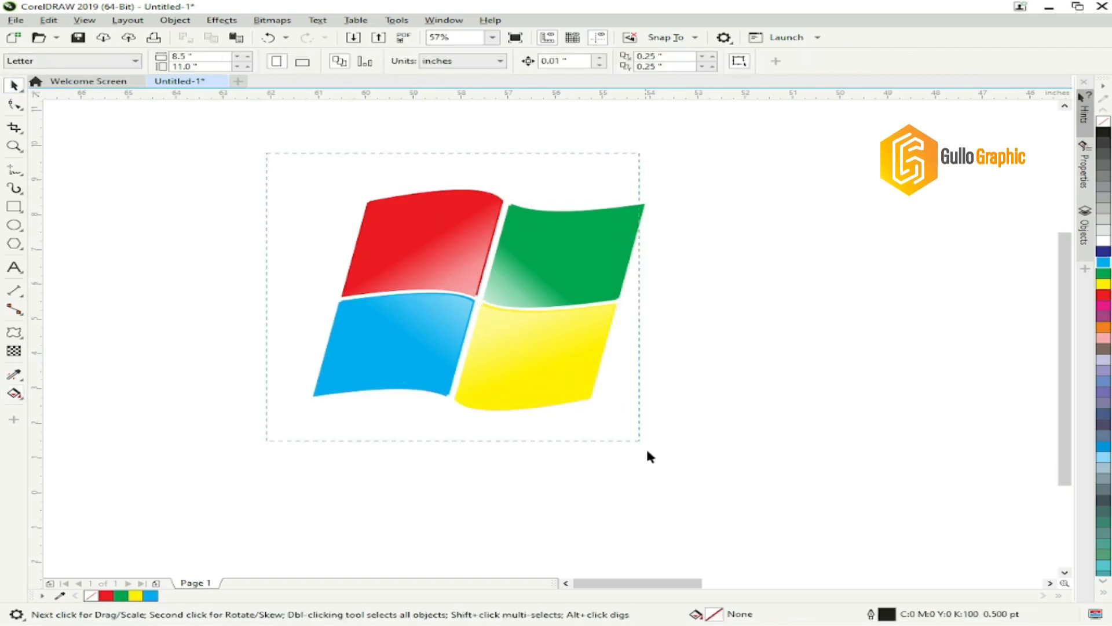
pyautogui.hotkey('ctrl', 'a')
pyautogui.moveTo(648, 414); pyautogui.dragTo(714, 482)
pyautogui.moveTo(526, 337); pyautogui.dragTo(571, 316)
pyautogui.click(942, 311)
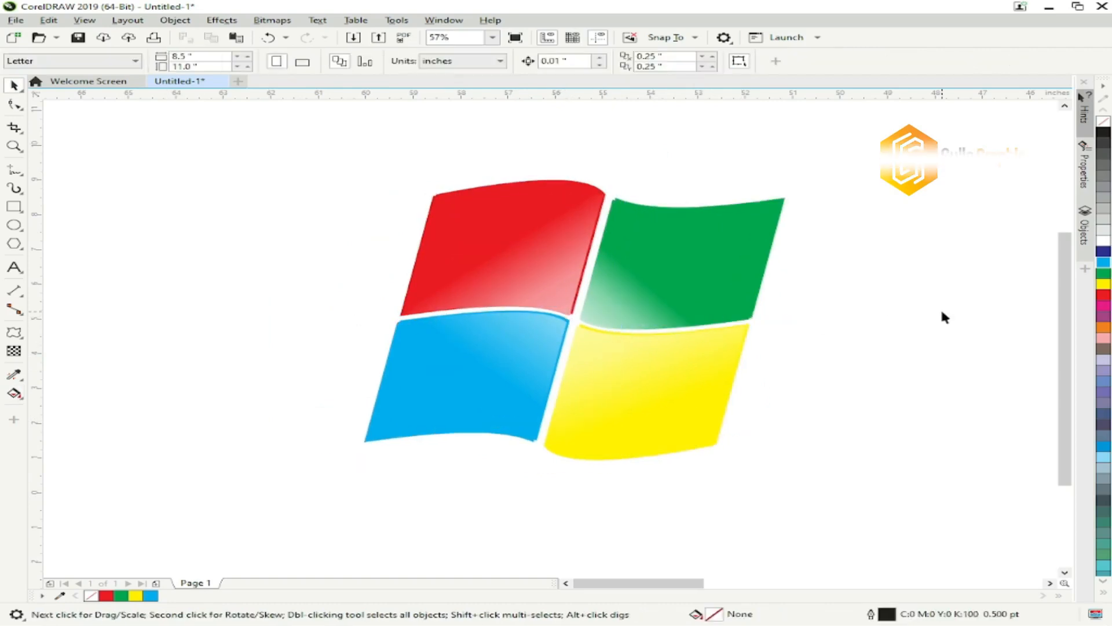
pyautogui.press('F9')
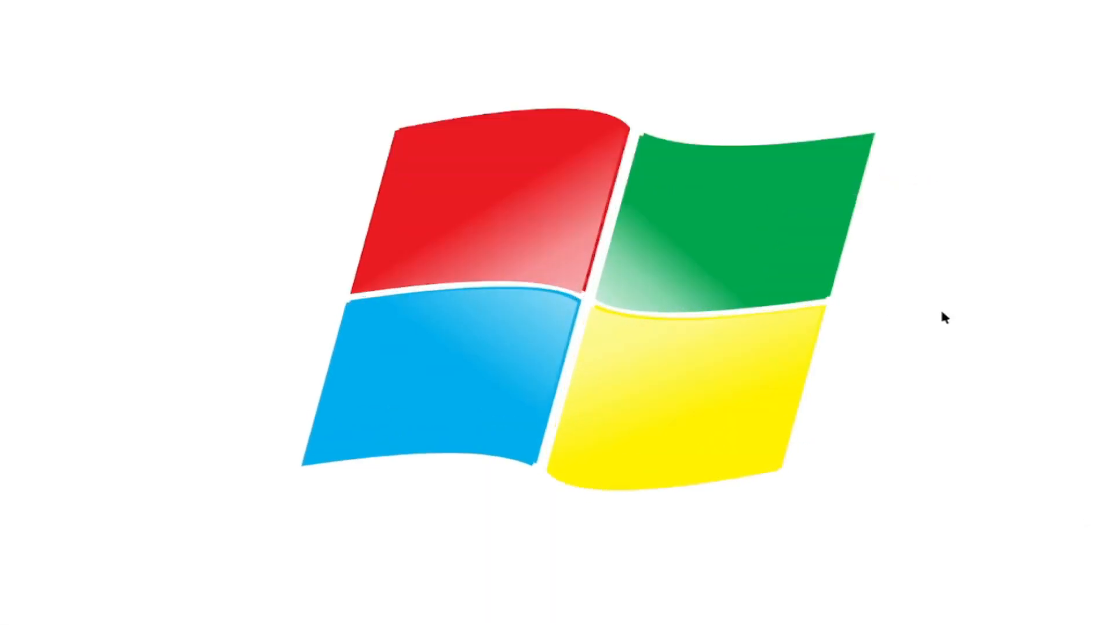